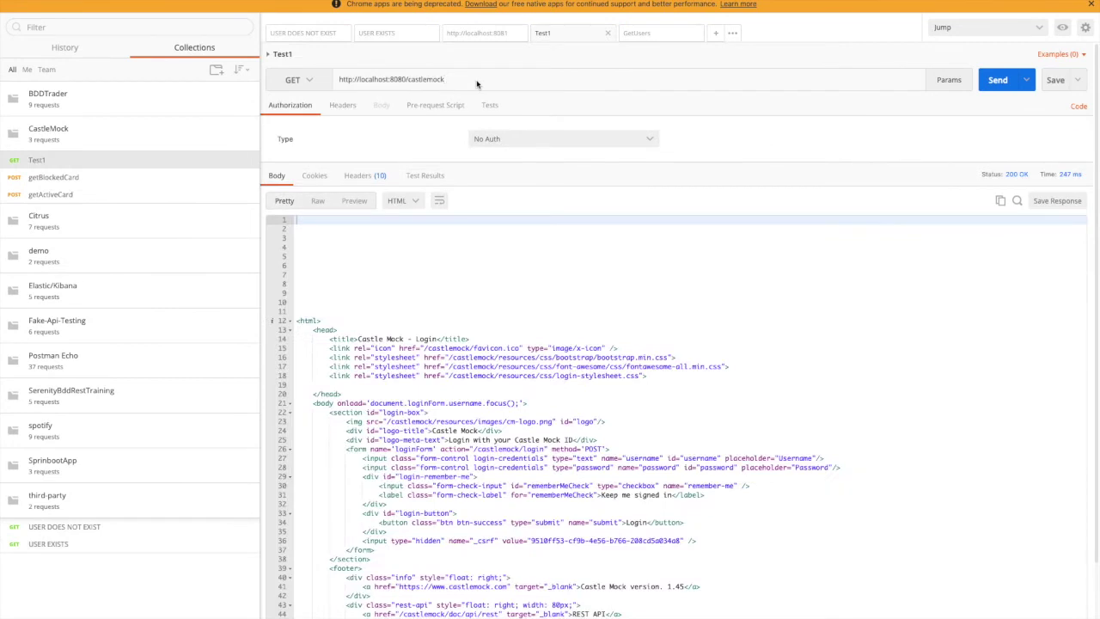
key(ctrl+a)
text(http://172.17.0.2:8080/castlemock/mock/rest/project/QkSvrr/application/tueihP/users/{id})
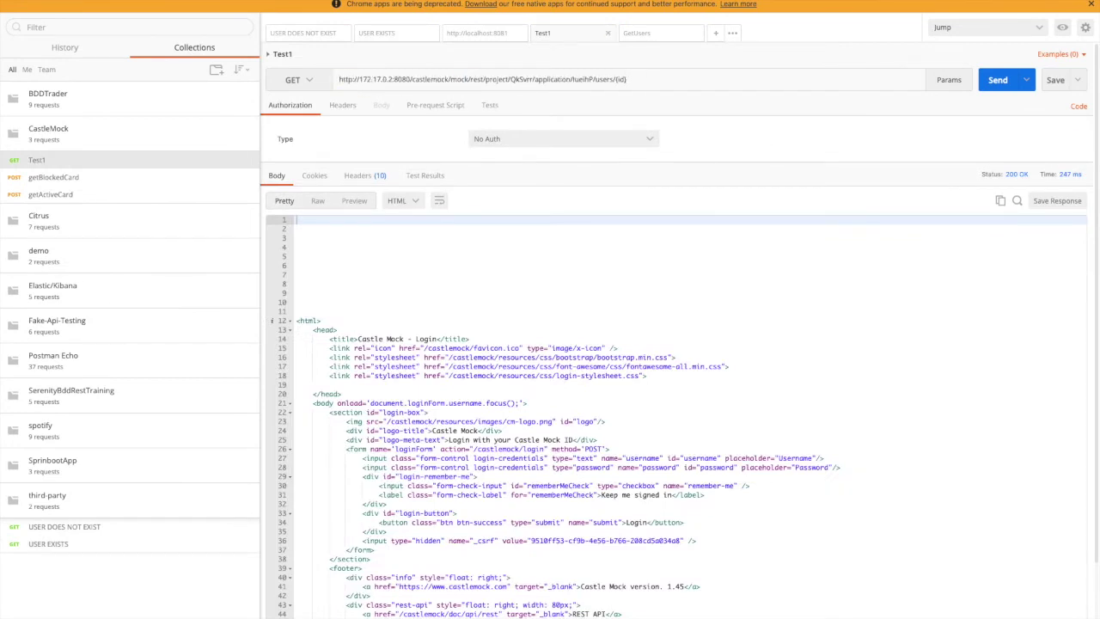
click(392, 82)
drag(372, 80, 360, 80)
text(localhost)
key(ctrl+s)
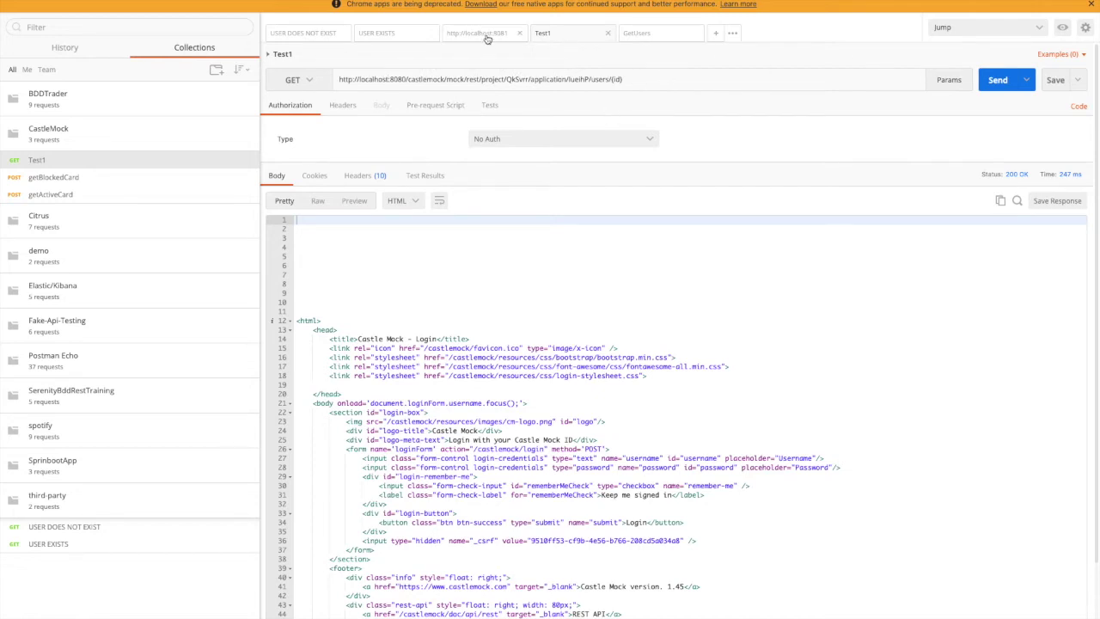
Close every other open request so that only Test1 stays open
click(519, 32)
click(432, 32)
click(343, 34)
click(431, 33)
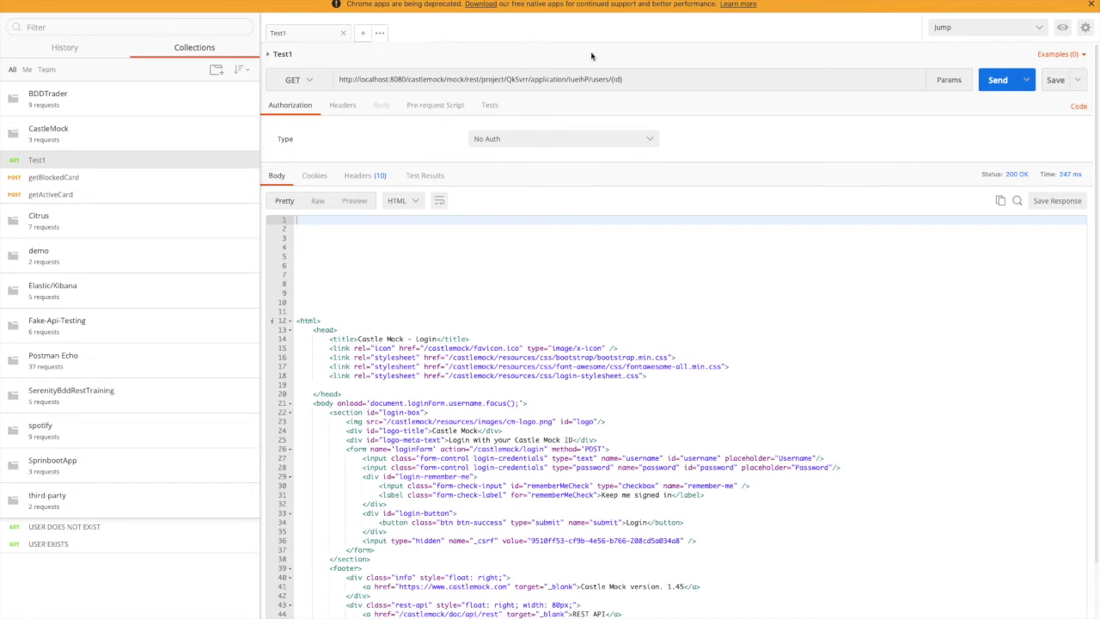
Replace the {id} placeholder in the Test1 request URL with 123 and send the request
click(630, 81)
key(BackSpace)
key(BackSpace)
key(BackSpace)
key(BackSpace)
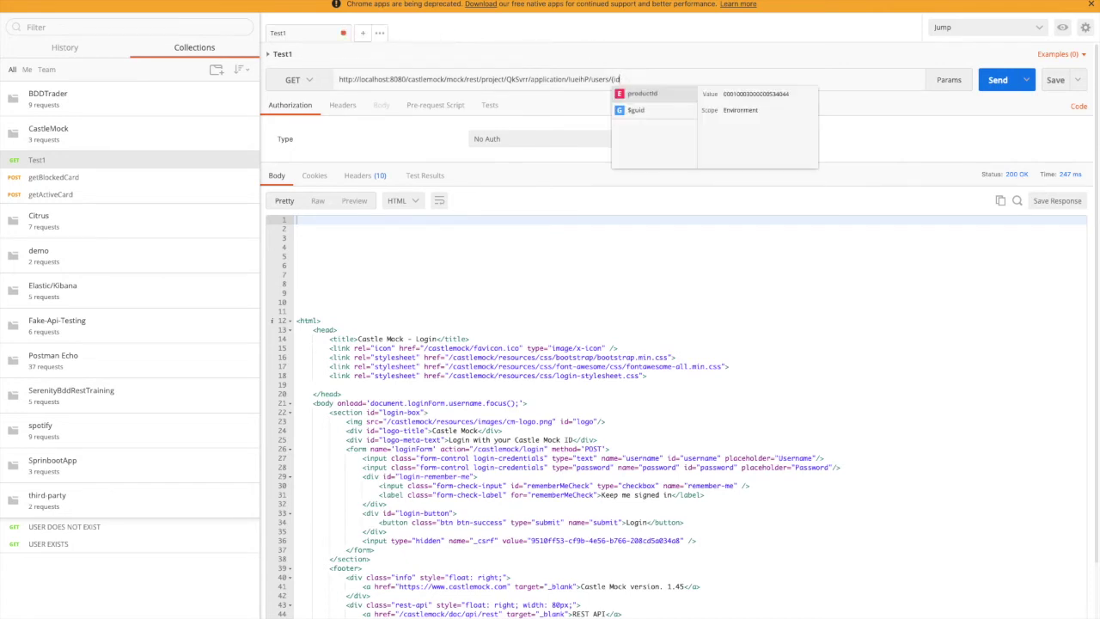
text(s/123)
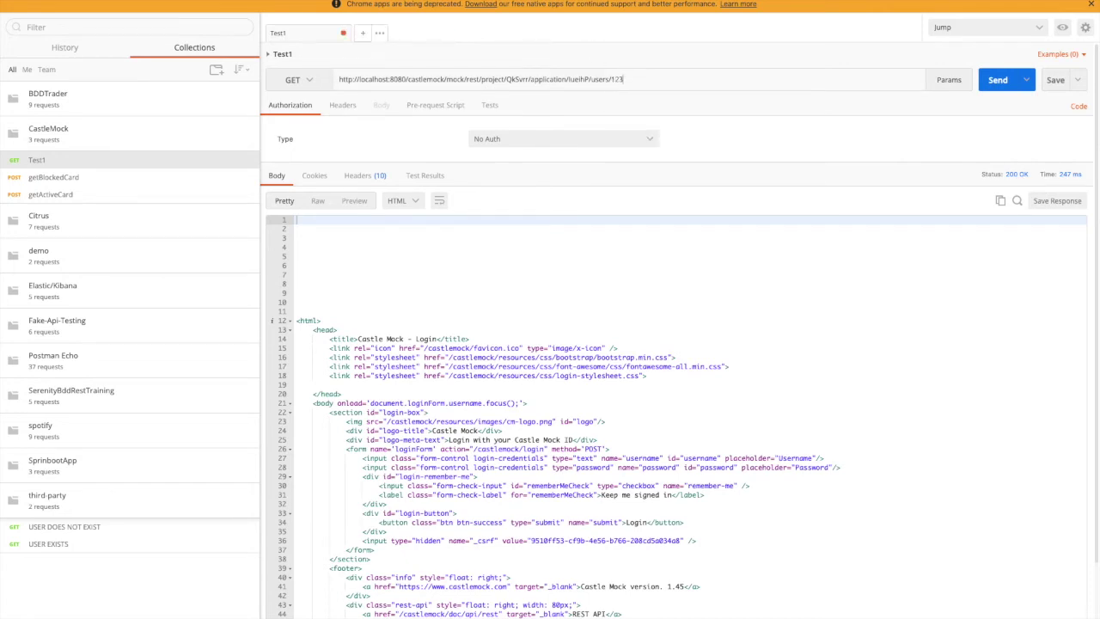
click(998, 86)
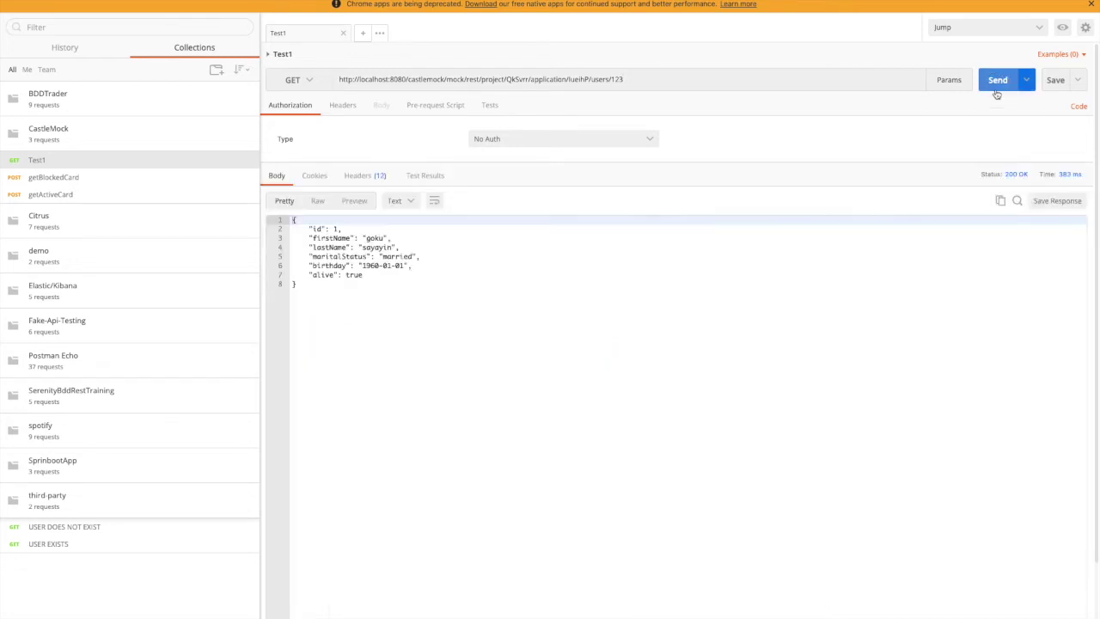
click(339, 298)
key(ctrl+a)
click(405, 327)
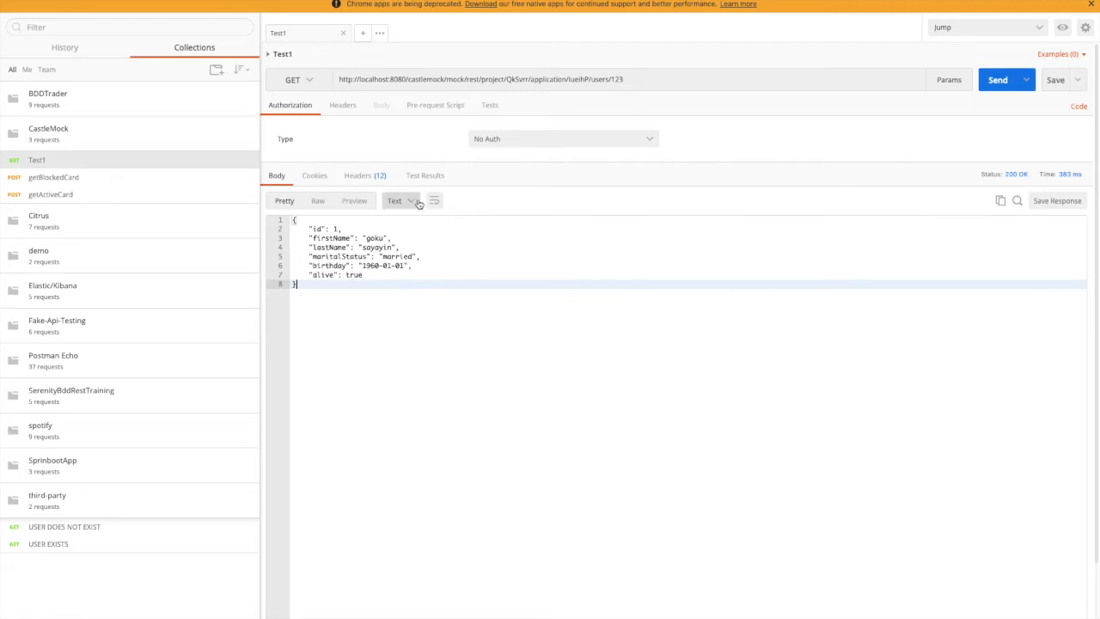
Switch to Castle Mock in the browser and open the AdultUser response of the GetUsers method
click(624, 80)
key(ctrl+Right)
key(ctrl+Left)
key(ctrl+Left)
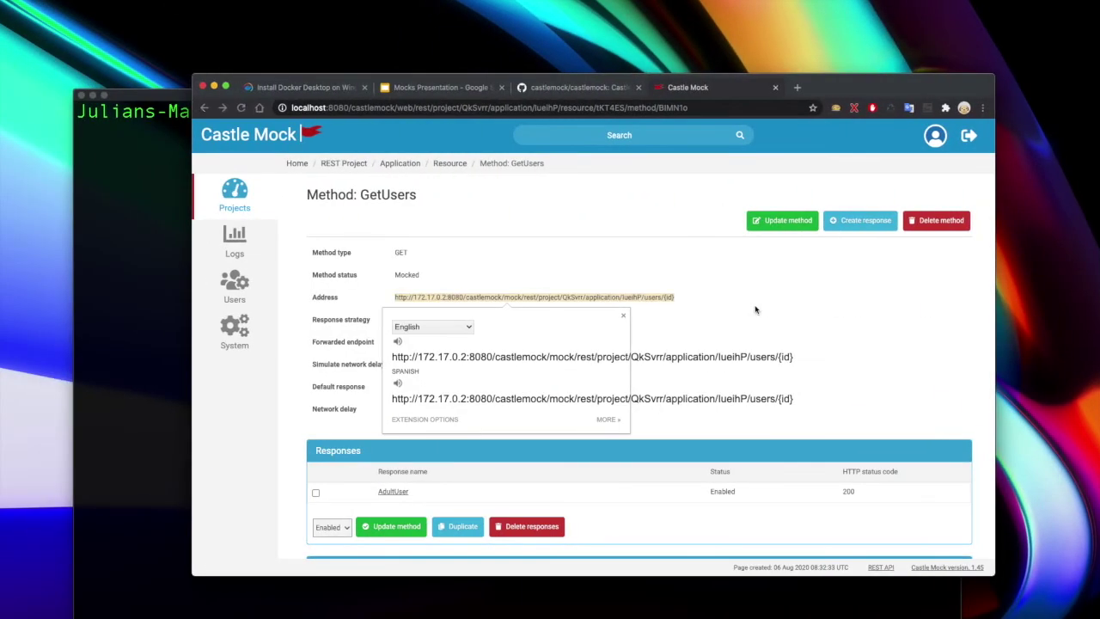
click(547, 259)
scroll(737, 383, down, 1)
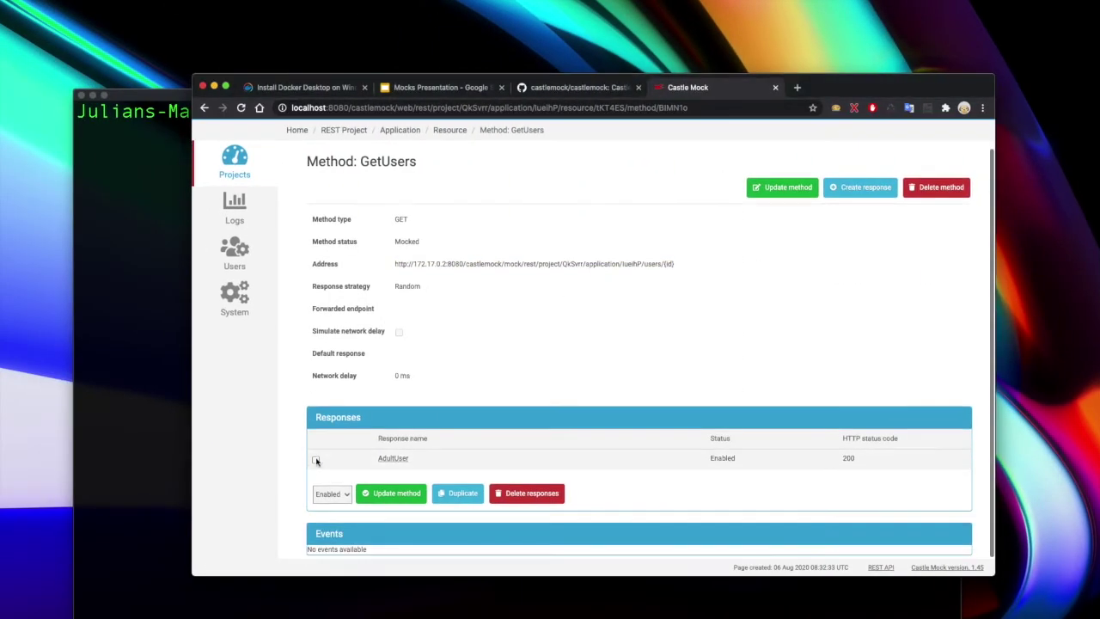
click(393, 459)
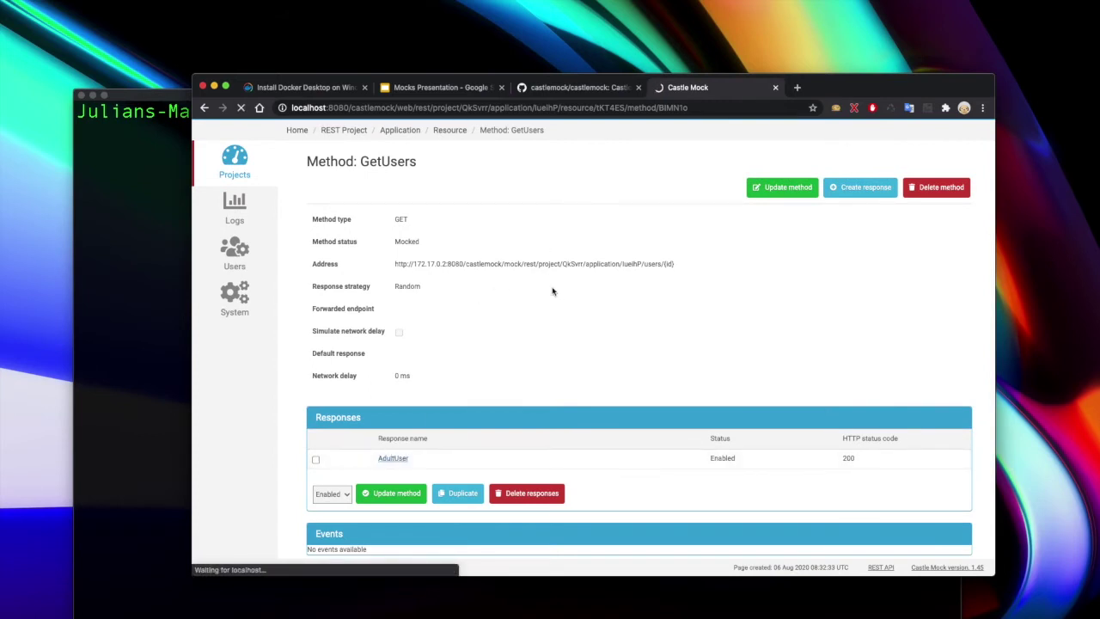
Enable expressions for the AdultUser response and set the body's id value to ${PATH_PARAMETER(parameter="id")}
click(382, 238)
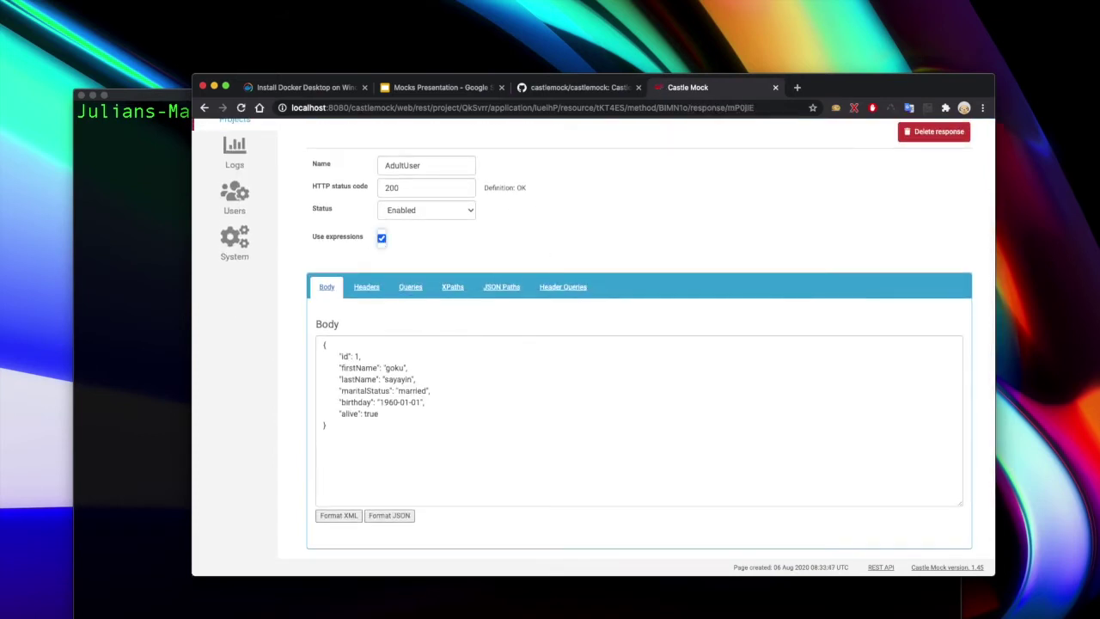
double_click(358, 356)
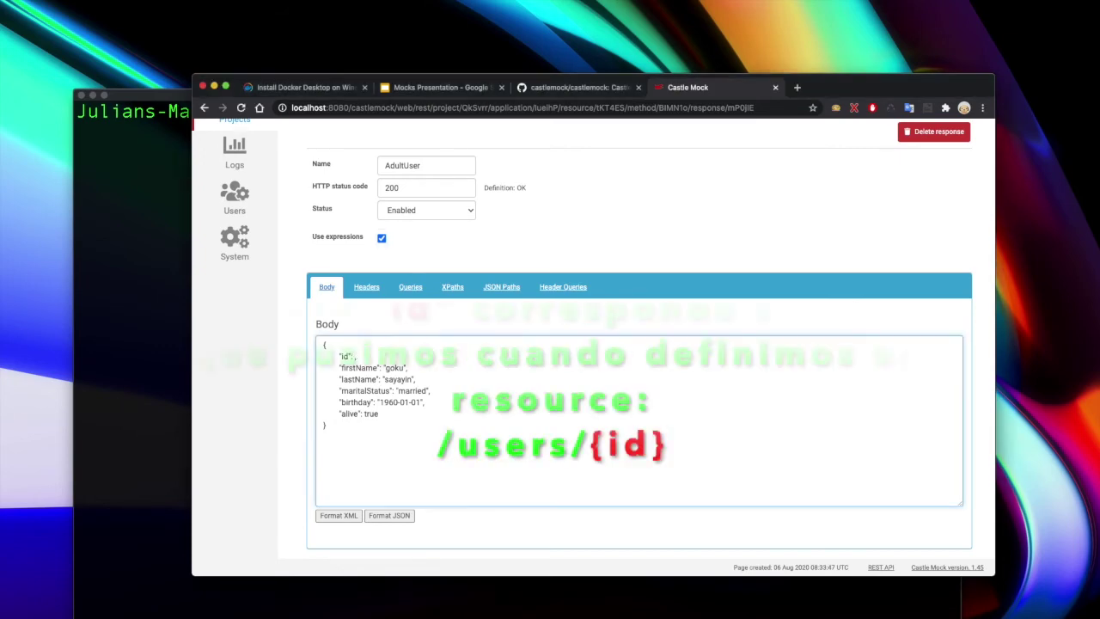
text(${PATH_PARAMETER(parameter="id")})
scroll(555, 259, up, 3)
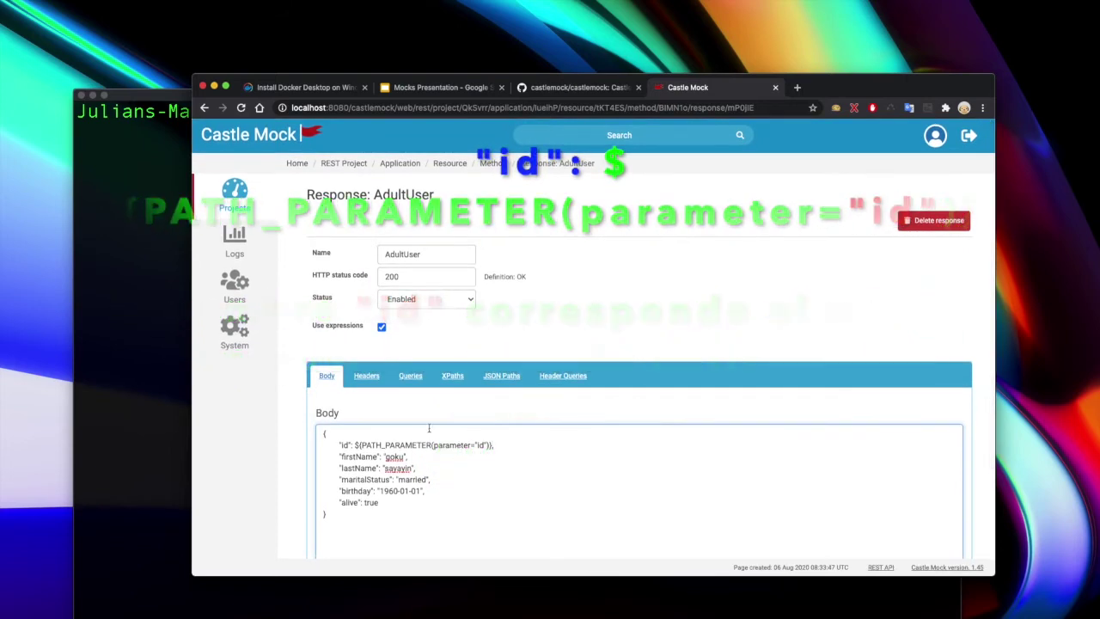
Check the query settings of the AdultUser response and save the updated response
click(411, 377)
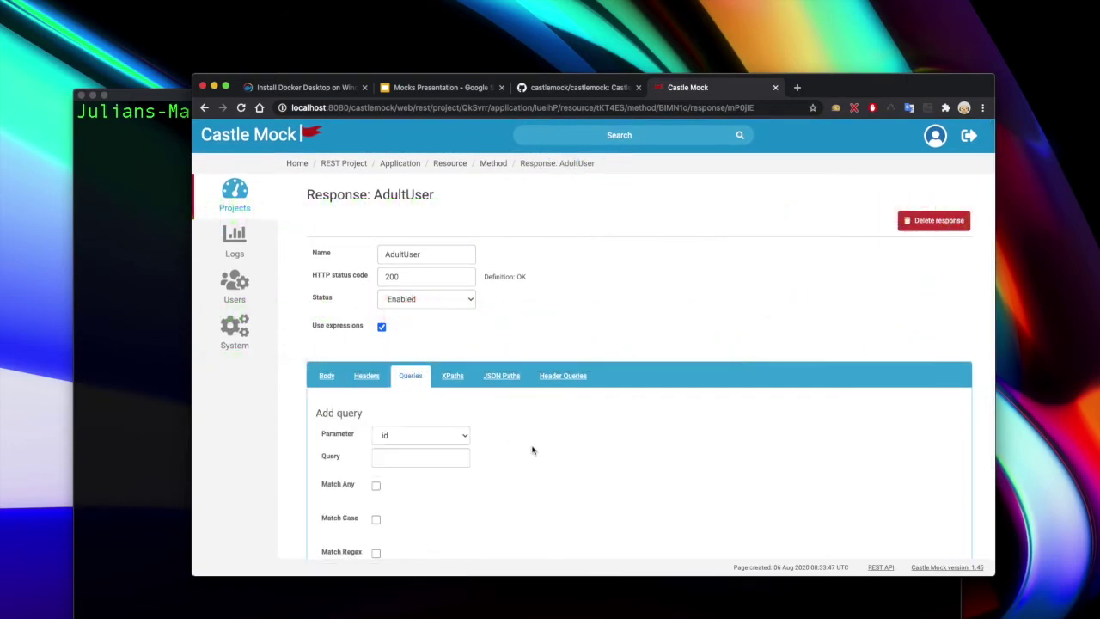
click(323, 374)
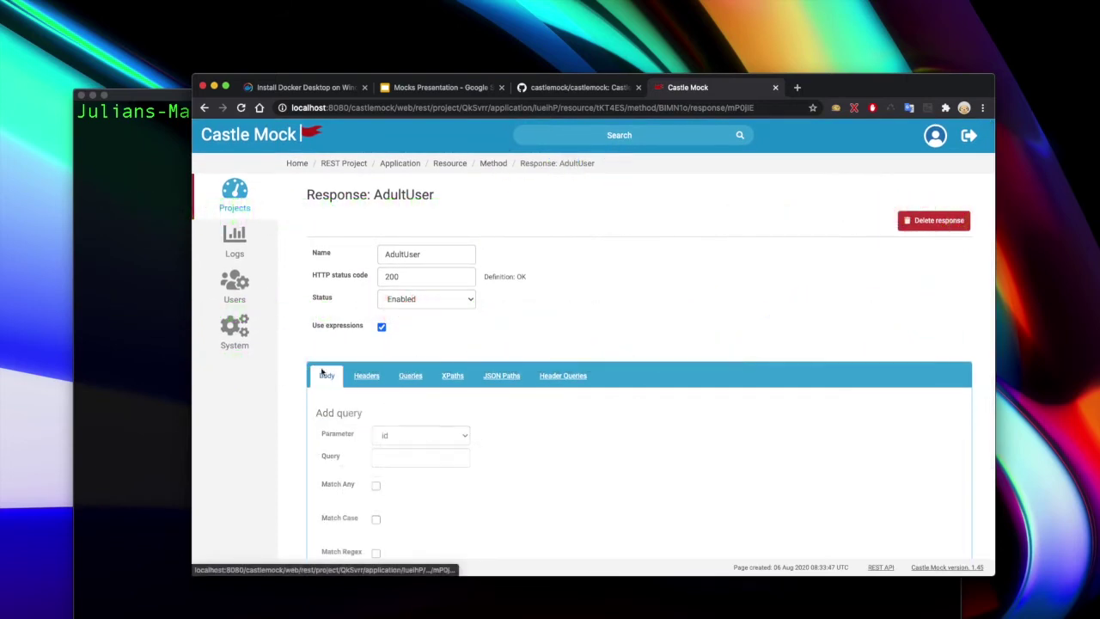
click(414, 383)
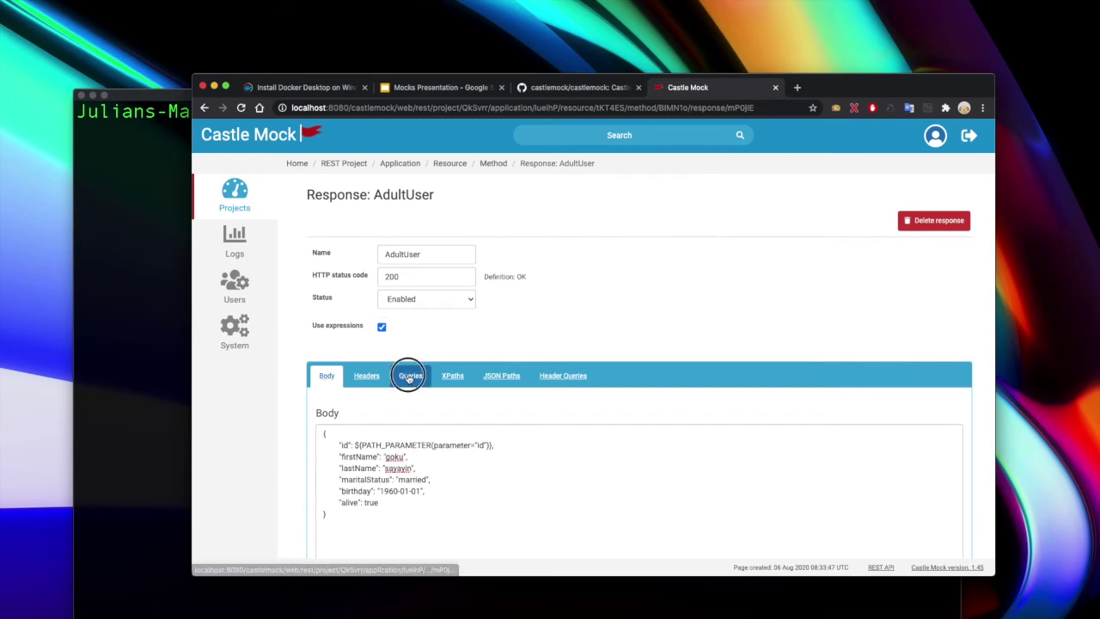
scroll(601, 410, down, 3)
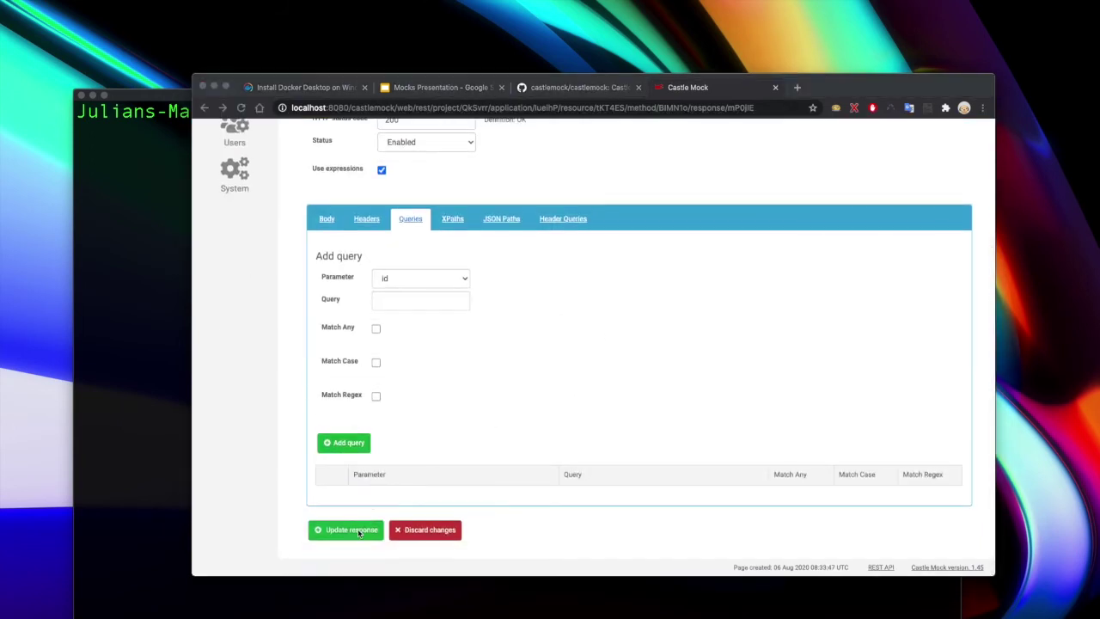
click(331, 533)
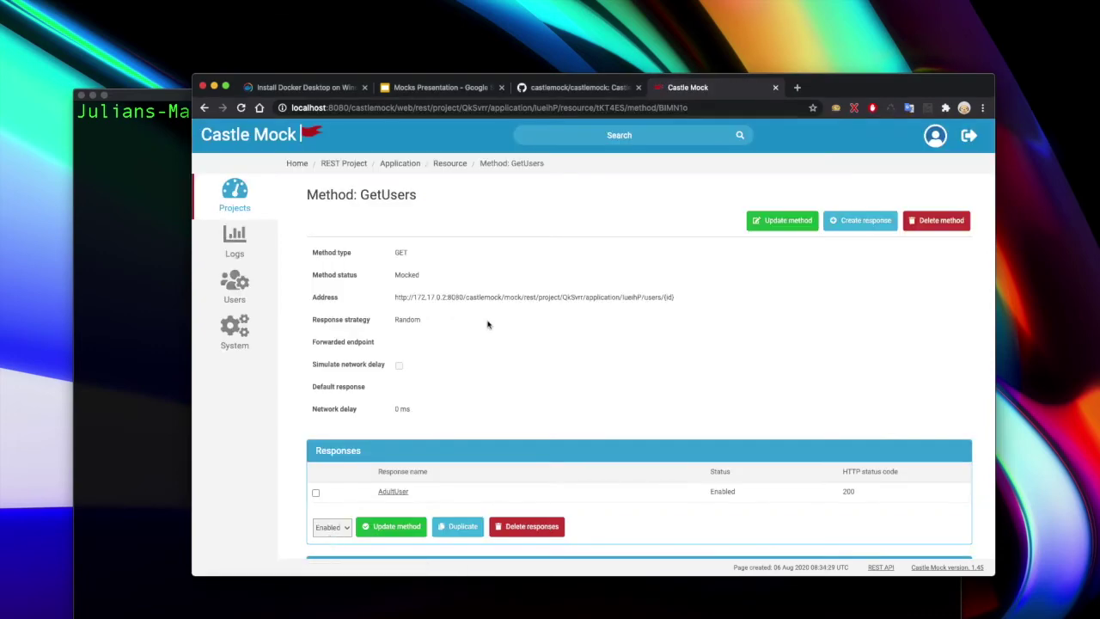
Switch to Postman and resend the Test1 request for user 123
scroll(596, 398, down, 1)
key(super+Tab)
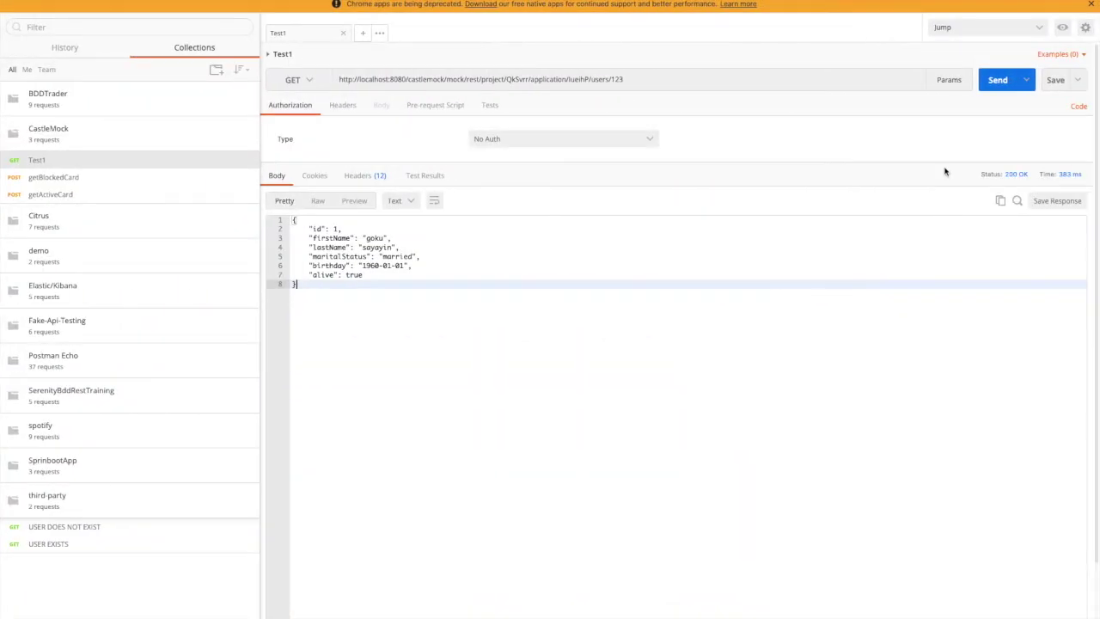
click(1006, 80)
click(996, 81)
Change the user id in the Test1 request URL to 324 and send the request
click(635, 86)
key(BackSpace)
key(BackSpace)
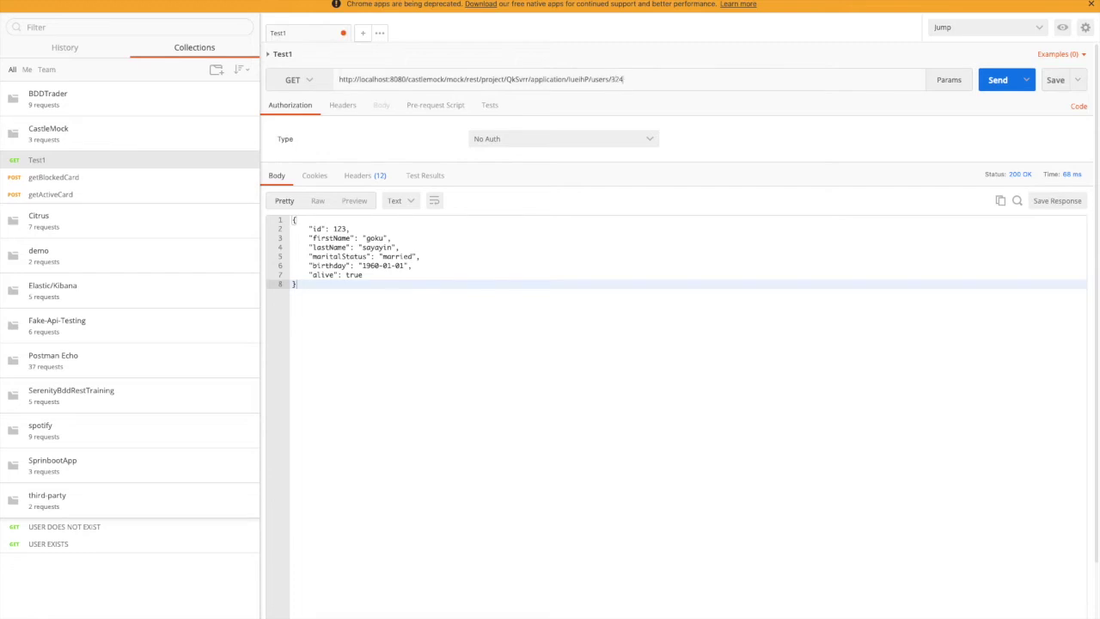
click(993, 88)
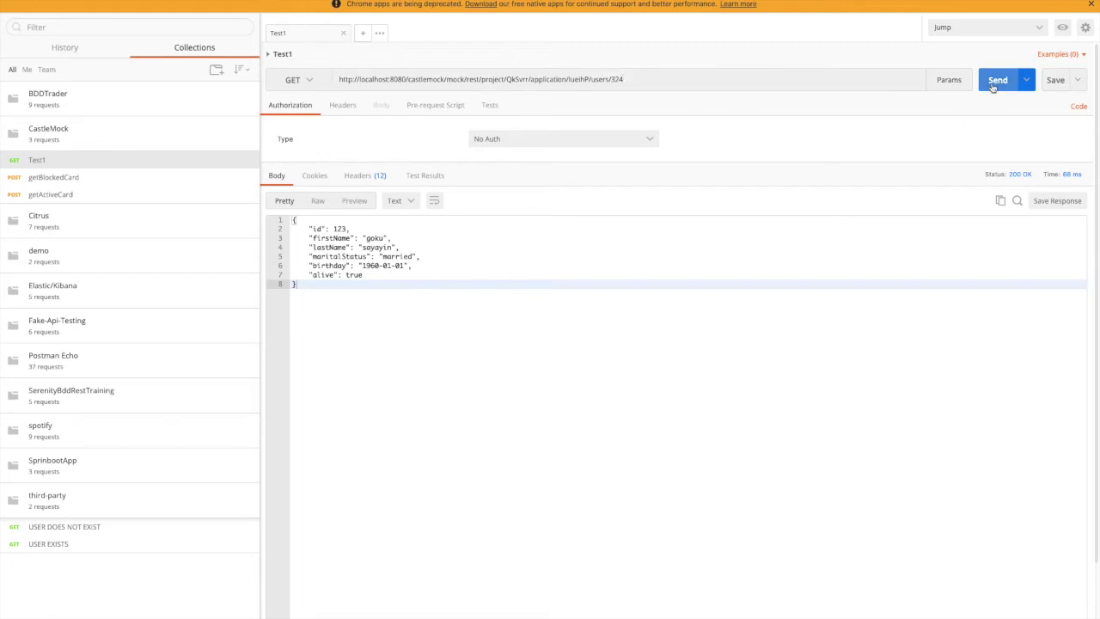
click(993, 86)
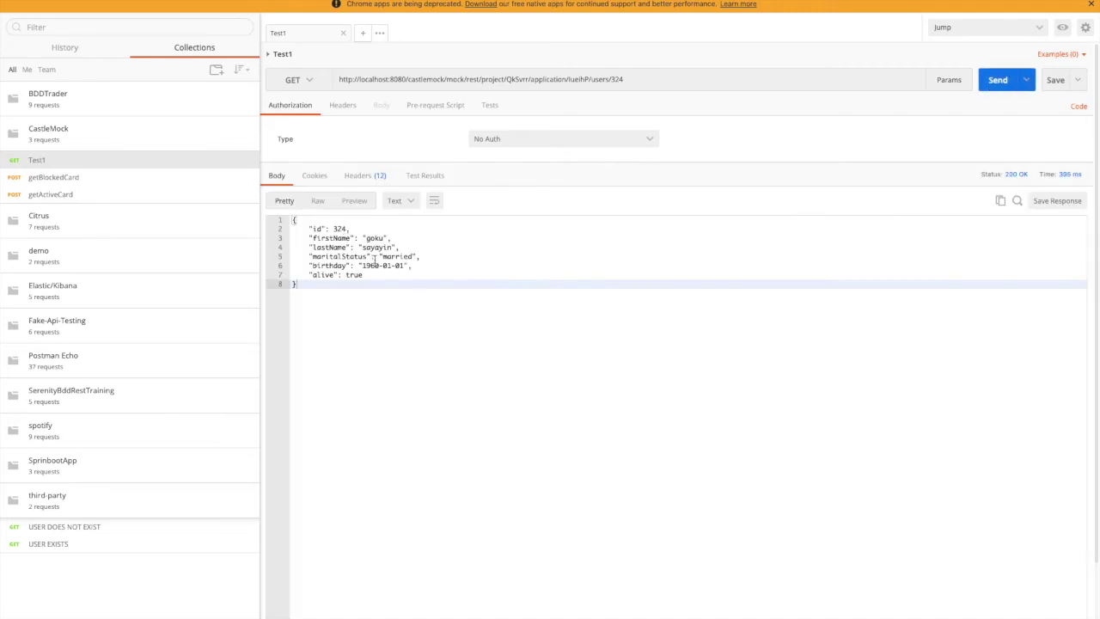
Compare Postman's reply with the GetUsers method page in Castle Mock, including its events and the AdultUser response definition
key(ctrl+Left)
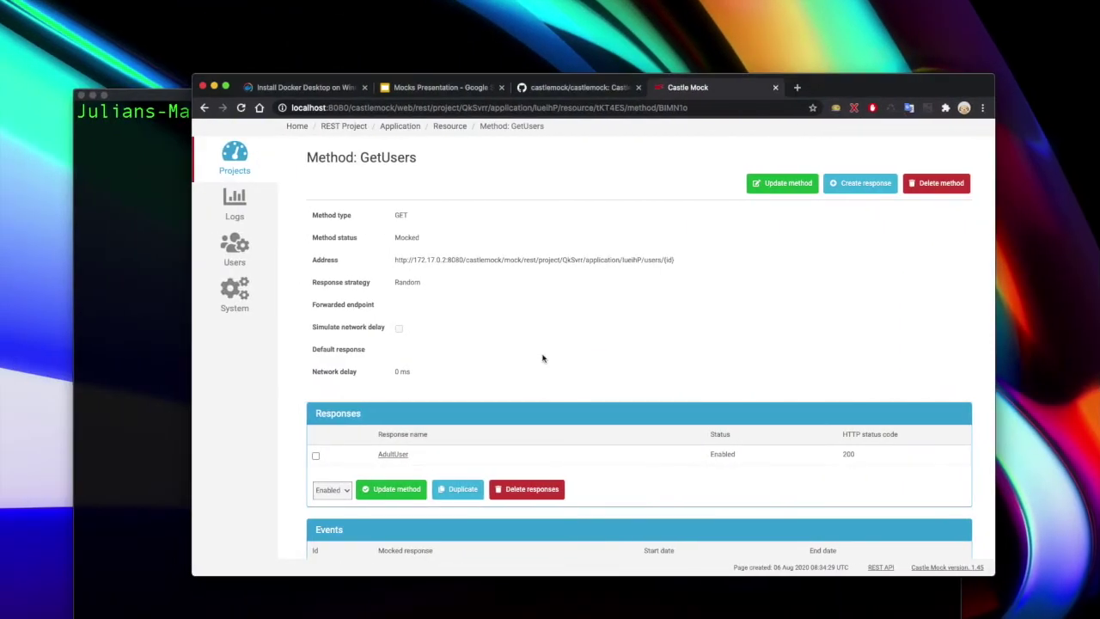
scroll(542, 356, down, 2)
key(ctrl+Right)
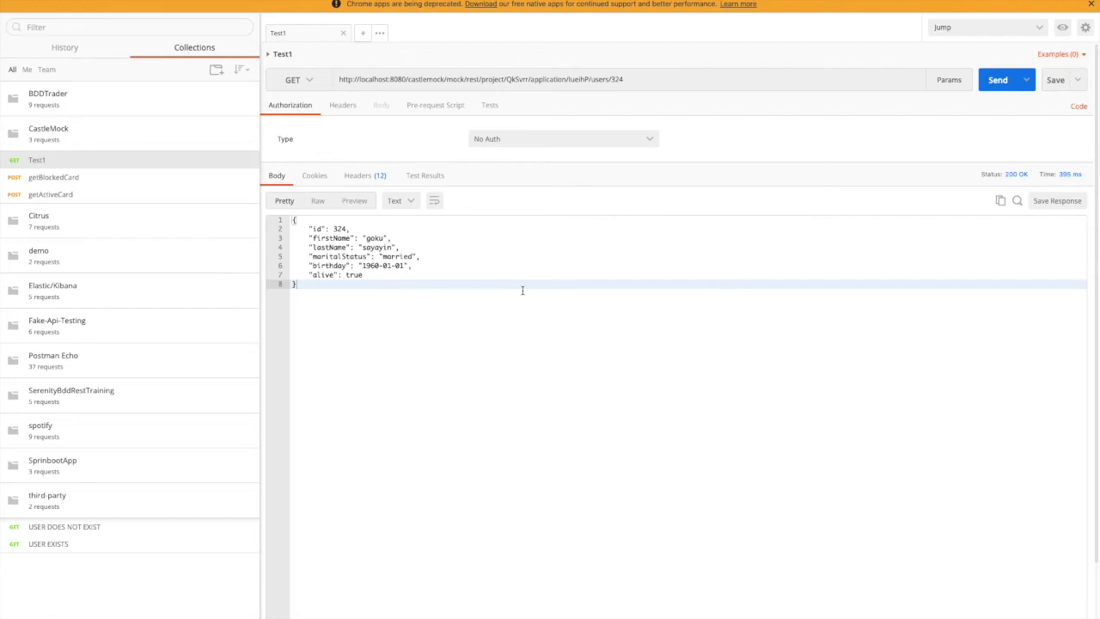
key(ctrl+Left)
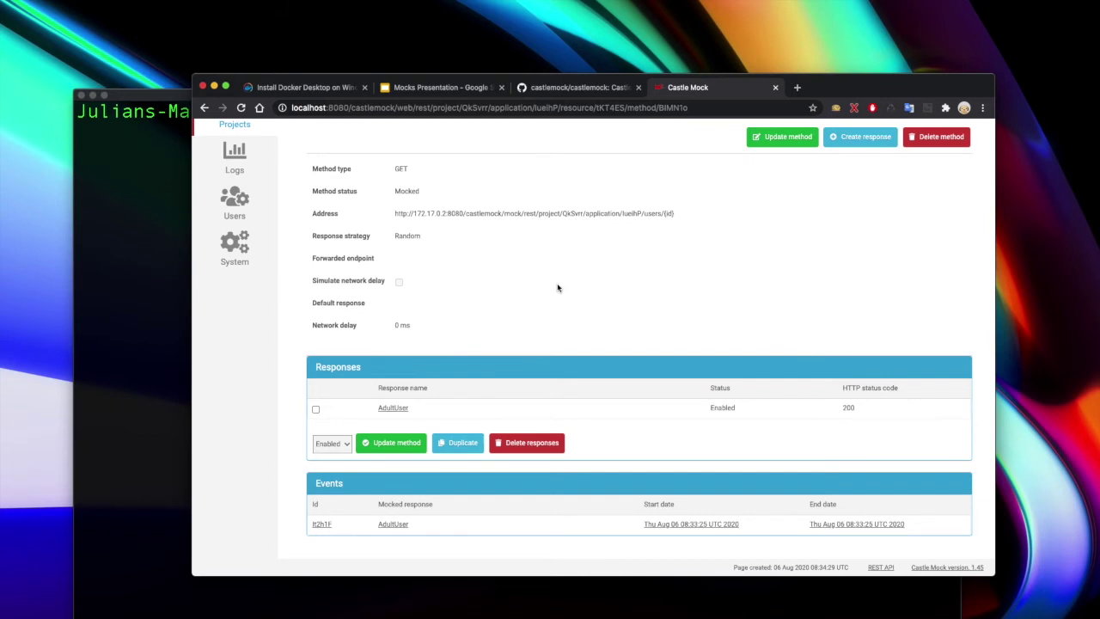
click(393, 407)
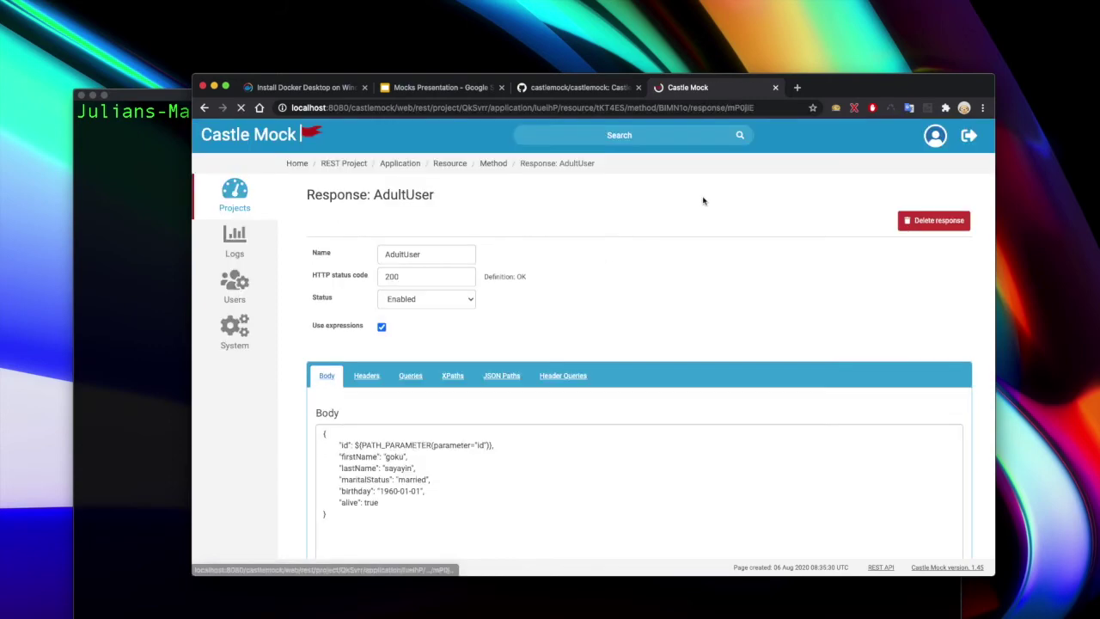
click(204, 109)
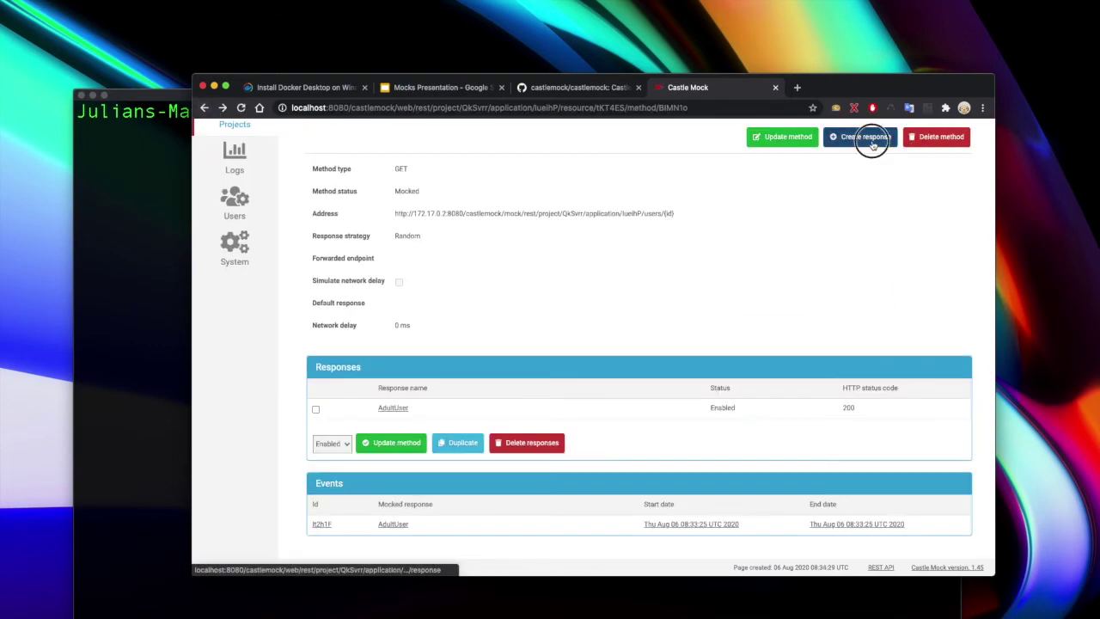
Start a new mock response for the GetUsers method and name it DeadUser
click(871, 142)
click(416, 222)
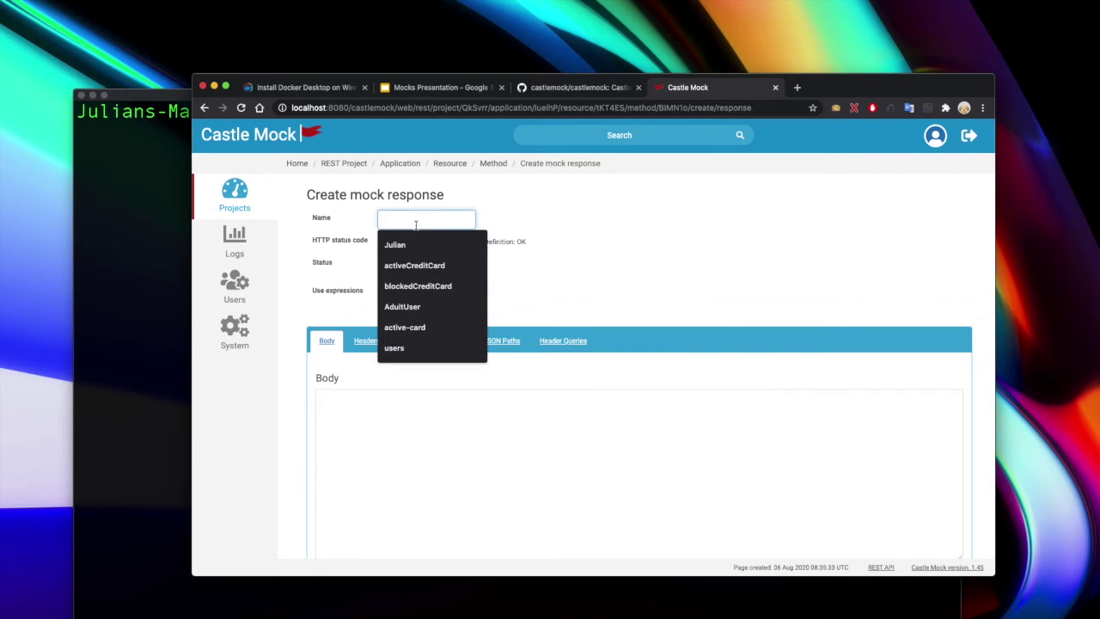
text(DeadUser)
Fill the DeadUser body with the user JSON returned in Postman for id 123, setting alive to false
click(439, 447)
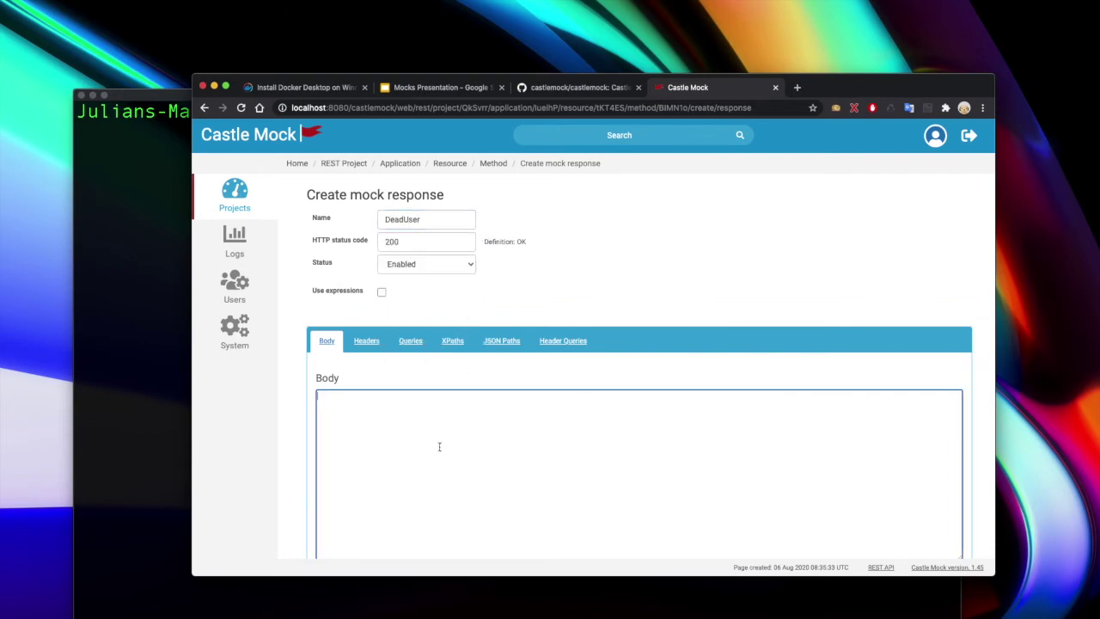
key(super+Tab)
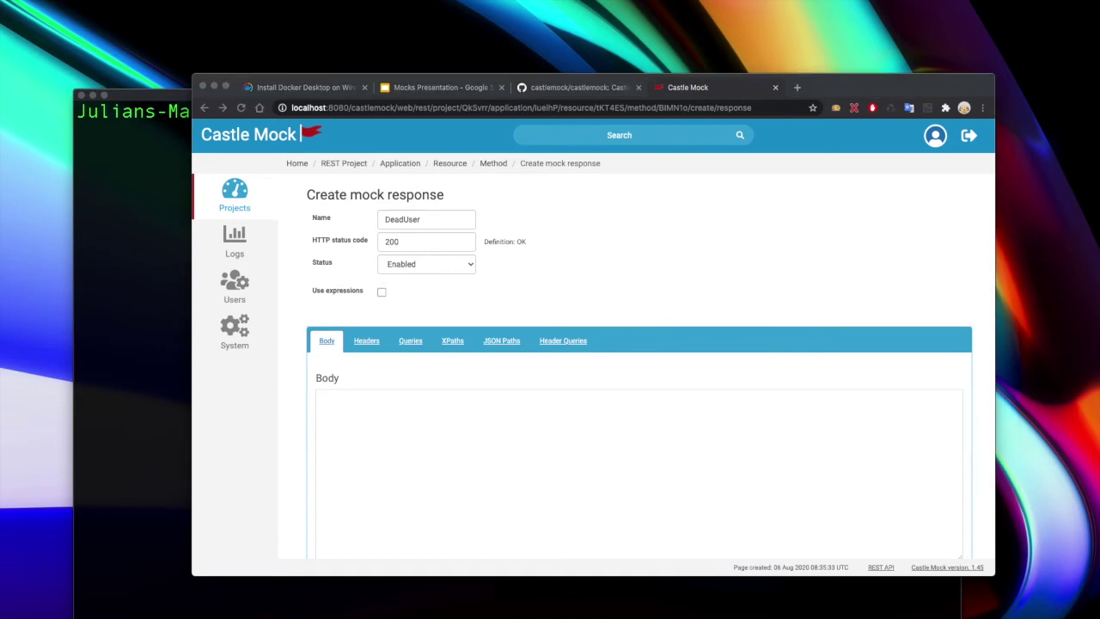
click(412, 435)
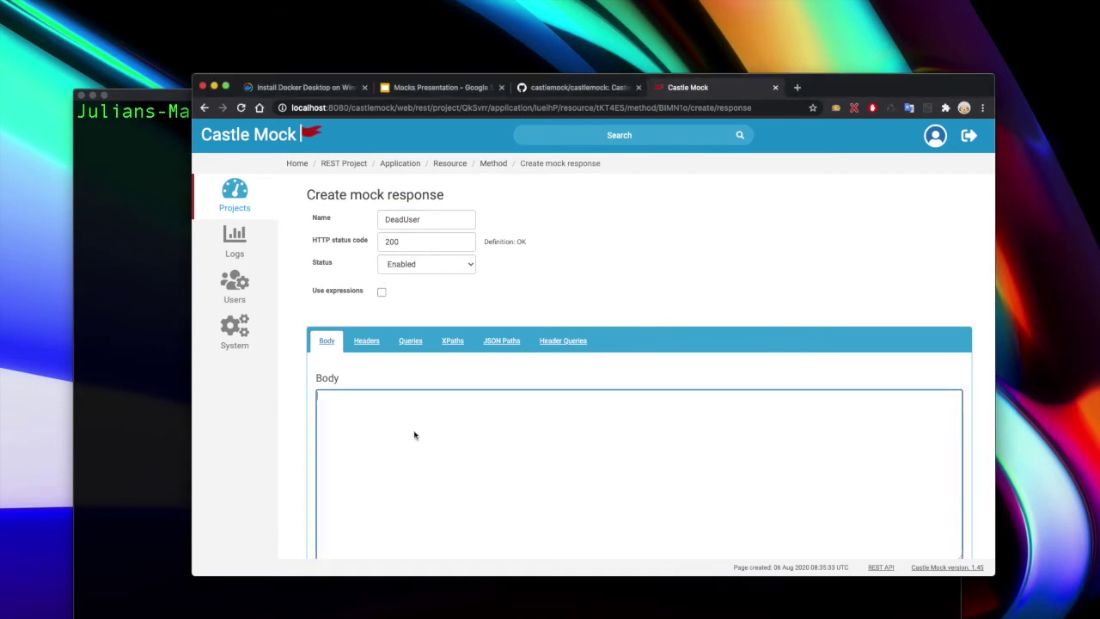
text({     "id": 123,     "firstName": "goku",     "lastName": "sayayin",     "maritalStatus": "married",     "birthday": "1960-01-01",     "alive": true })
double_click(359, 454)
text(f)
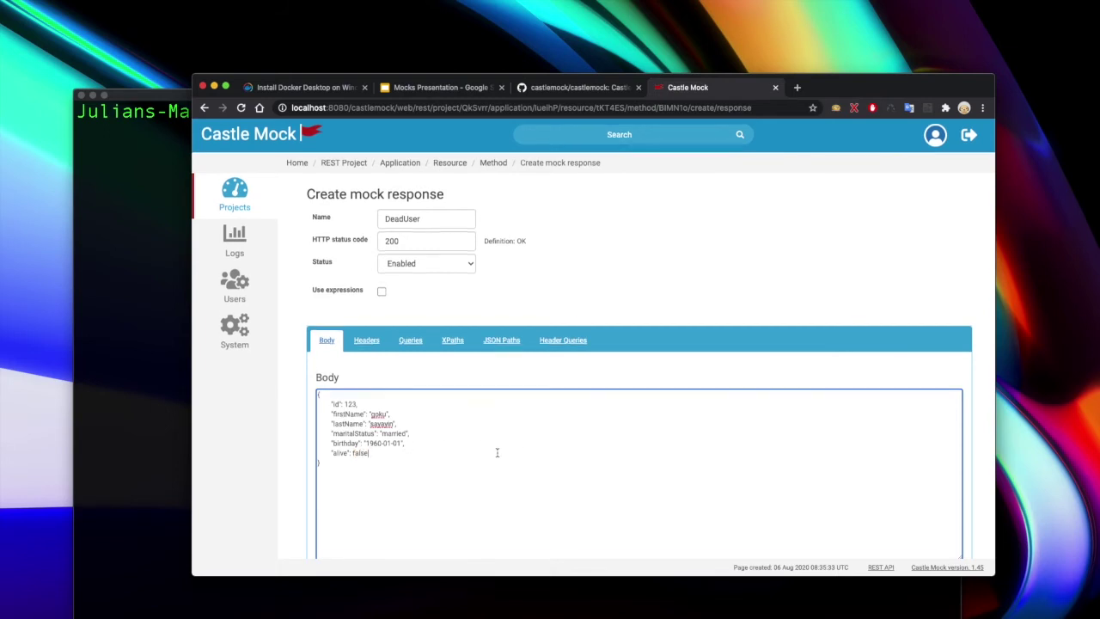
Enable expressions for the DeadUser response and replace the body's id value with ${PATH_PARAMETER(parameter="id")}
scroll(497, 453, down, 3)
click(381, 196)
click(367, 307)
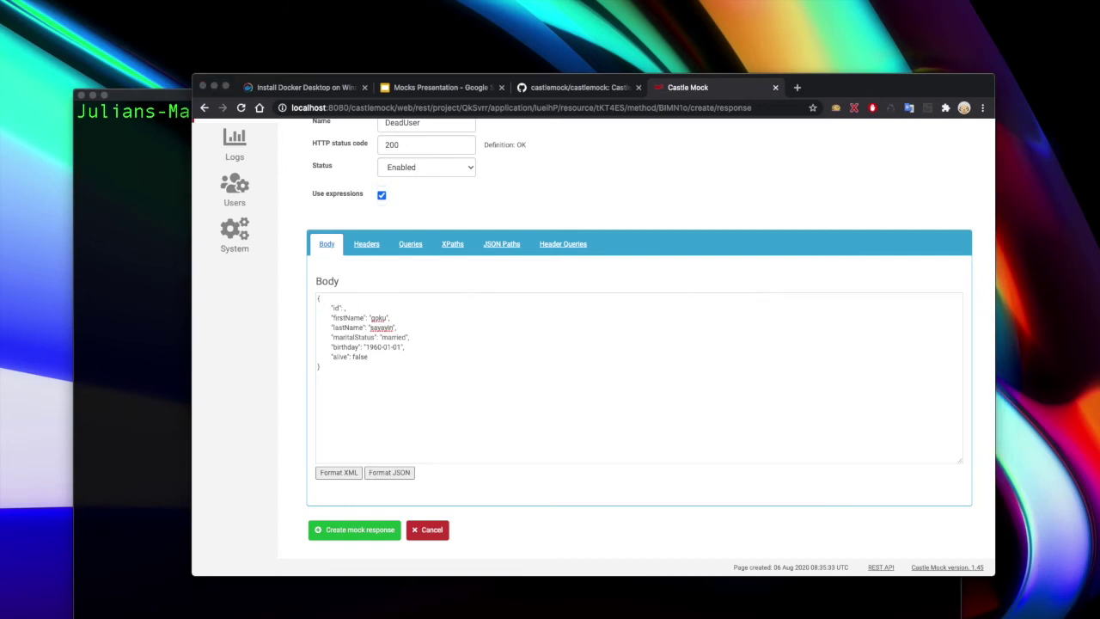
key(super+Tab)
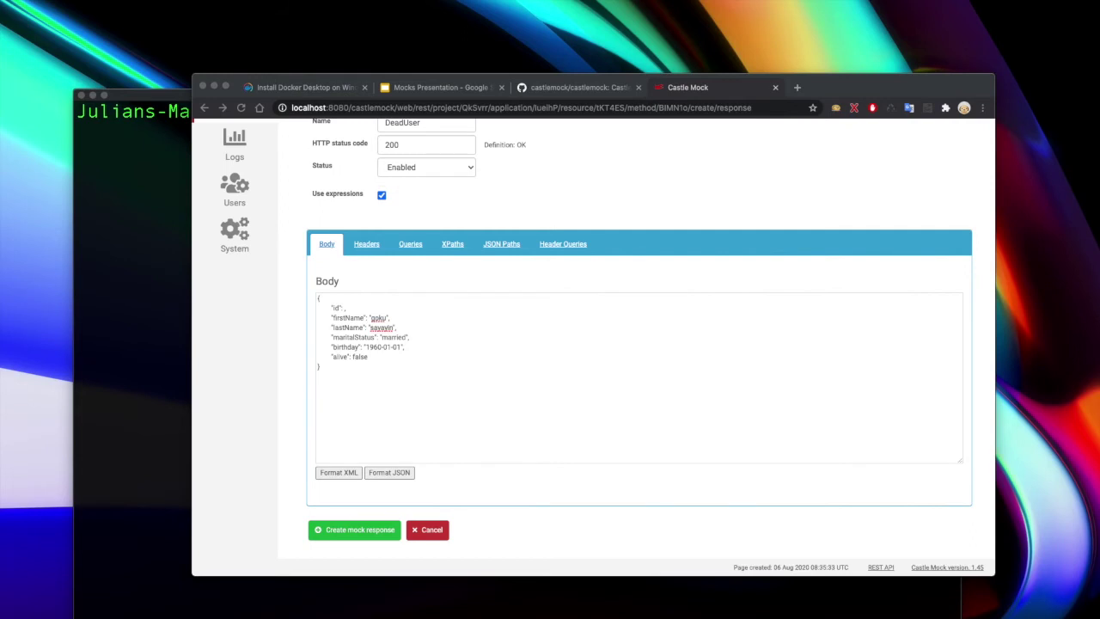
key(super+Tab)
text(${PATH_PARAMETER(parameter="id")})
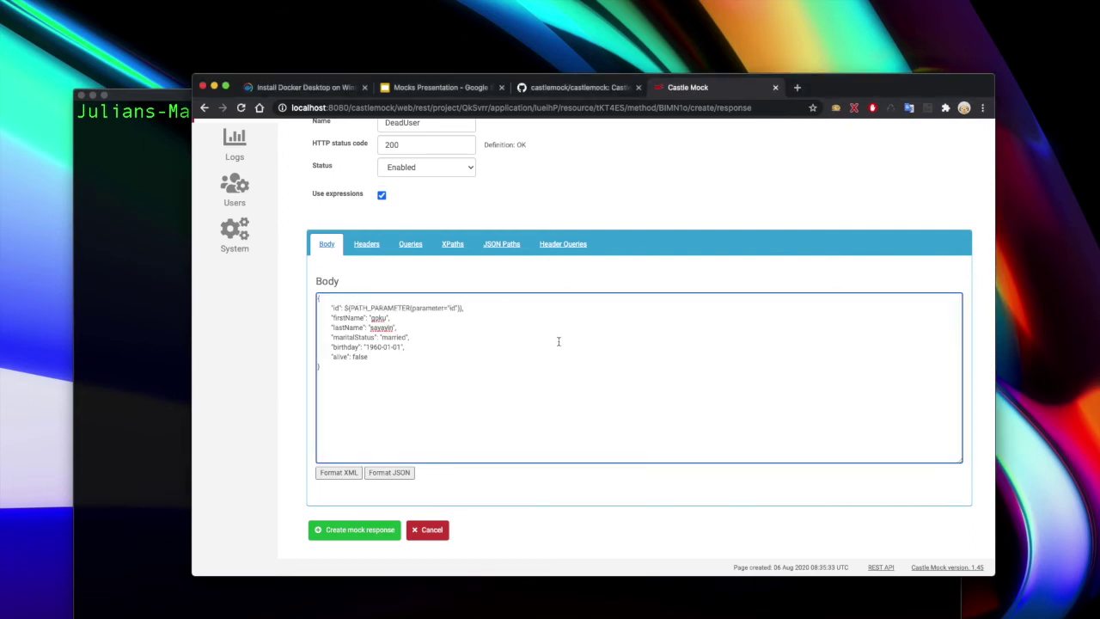
Add a query to the DeadUser response that matches the id parameter against 666
scroll(563, 344, up, 3)
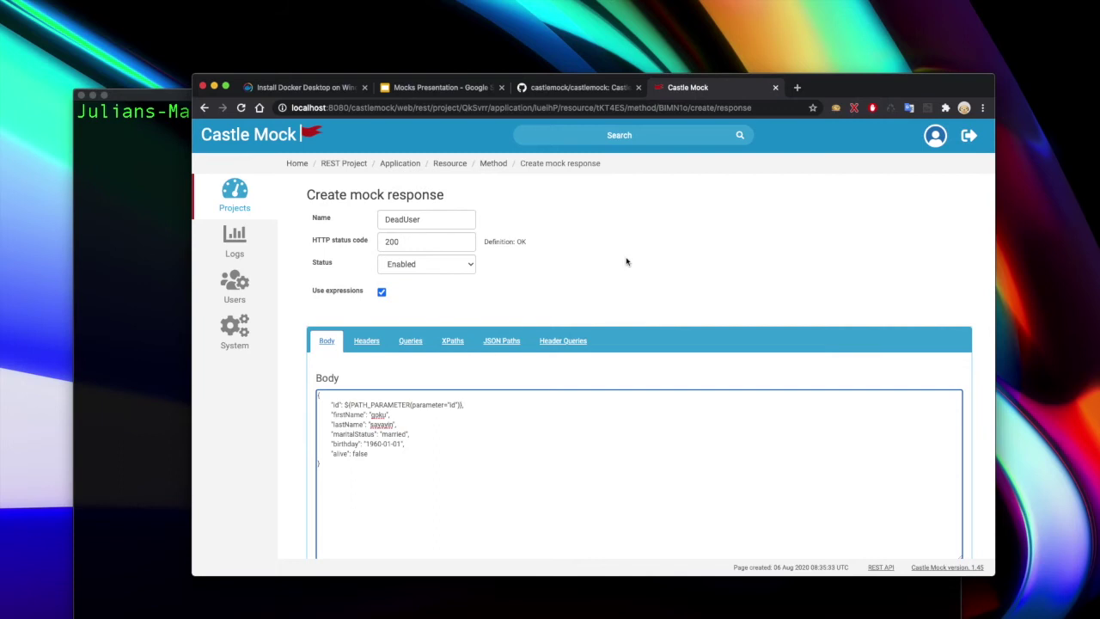
click(366, 340)
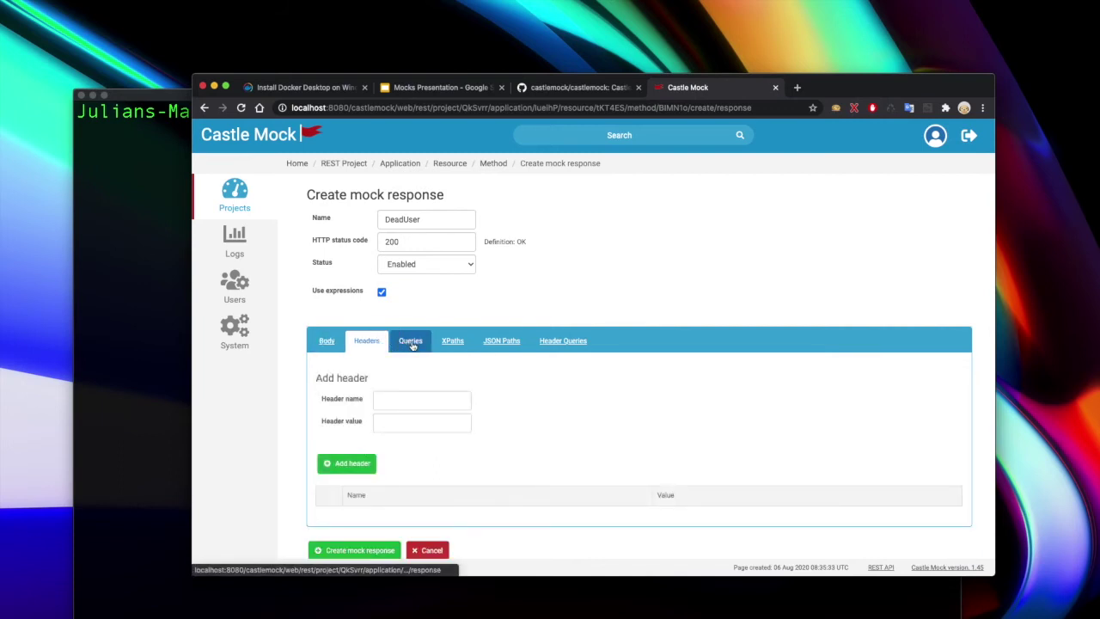
click(412, 343)
click(419, 422)
text(66)
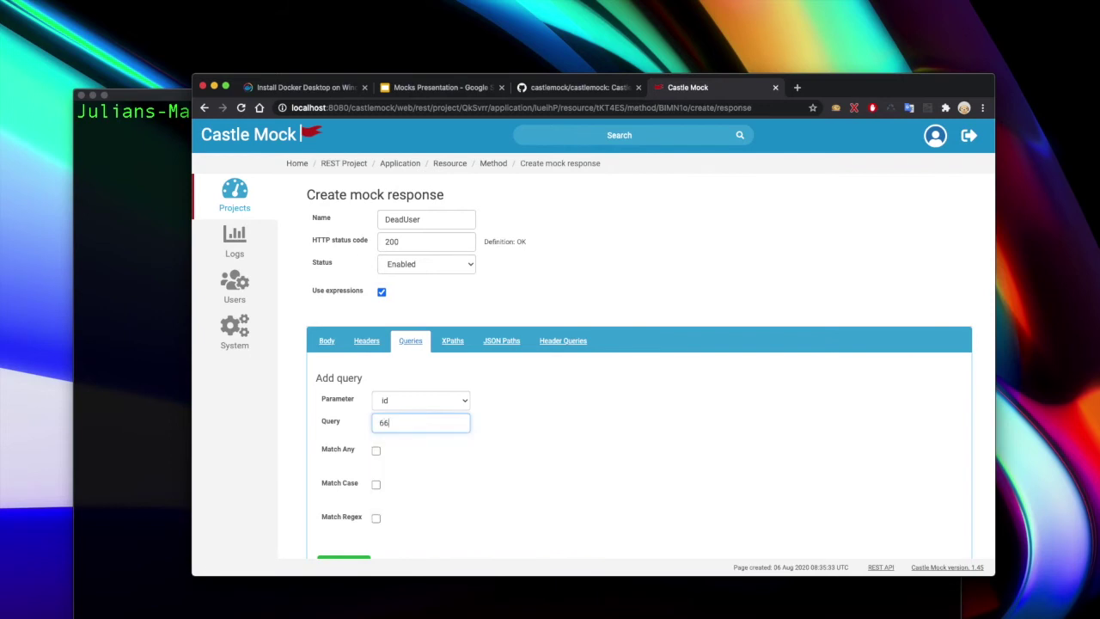
text(6)
click(583, 474)
scroll(583, 474, down, 3)
scroll(525, 430, up, 1)
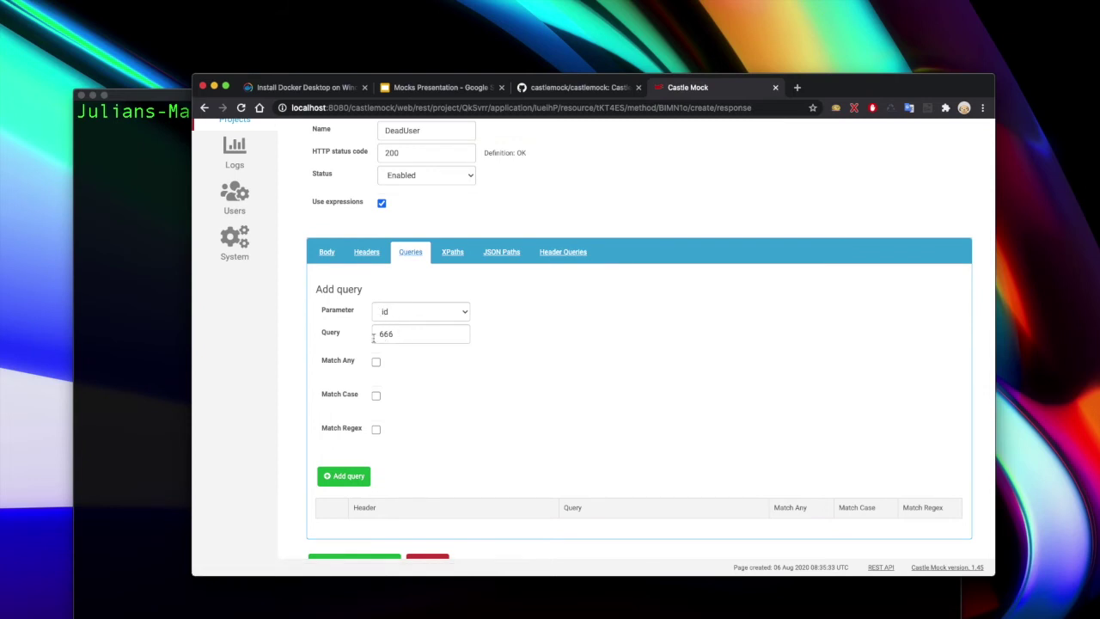
scroll(464, 409, down, 1)
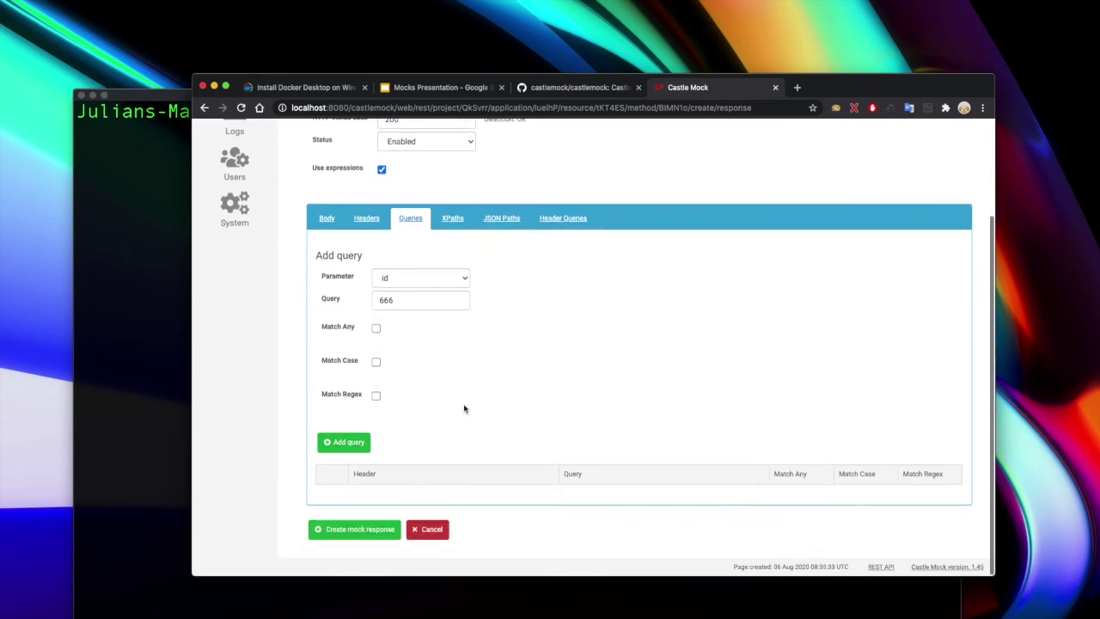
scroll(523, 424, up, 3)
scroll(523, 425, down, 3)
click(344, 442)
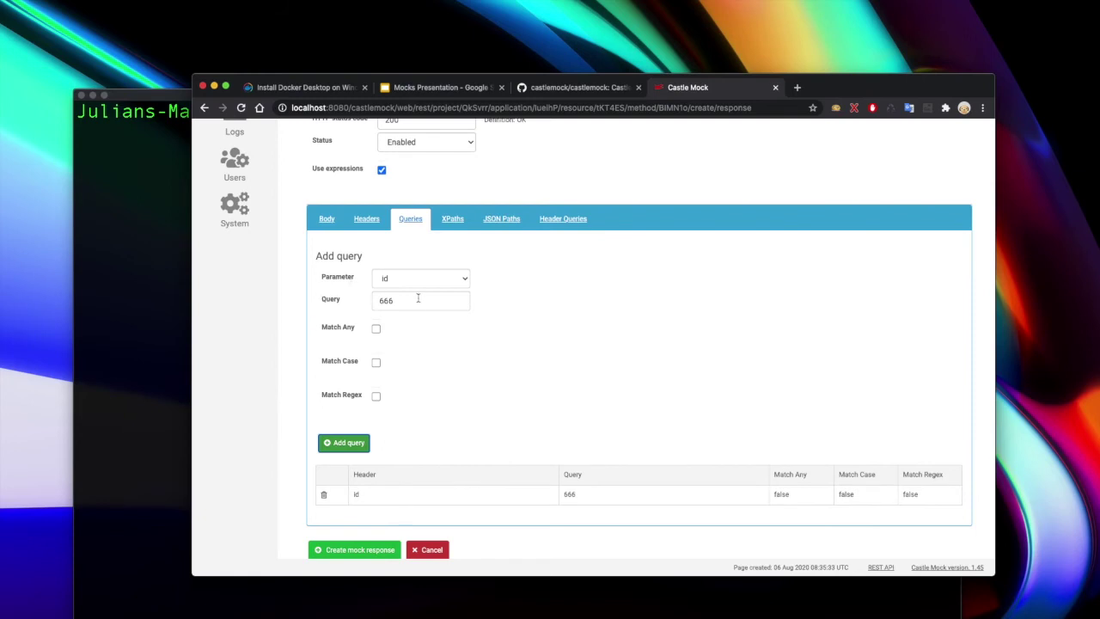
Review the DeadUser body JSON and create the mock response
scroll(587, 329, up, 2)
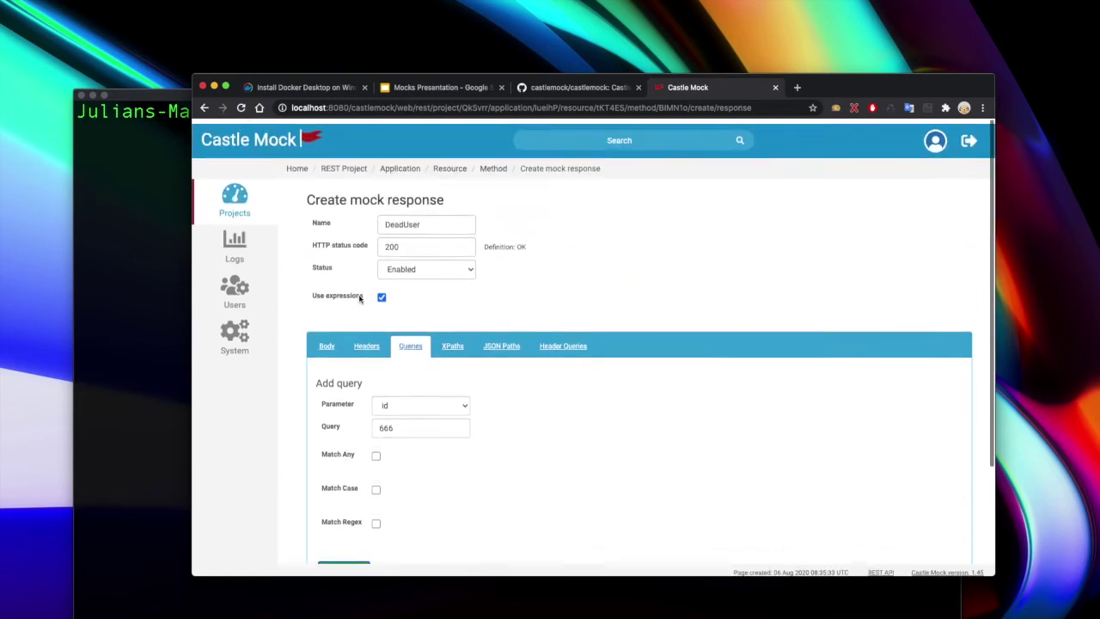
click(327, 306)
scroll(540, 398, down, 1)
drag(373, 408, 314, 322)
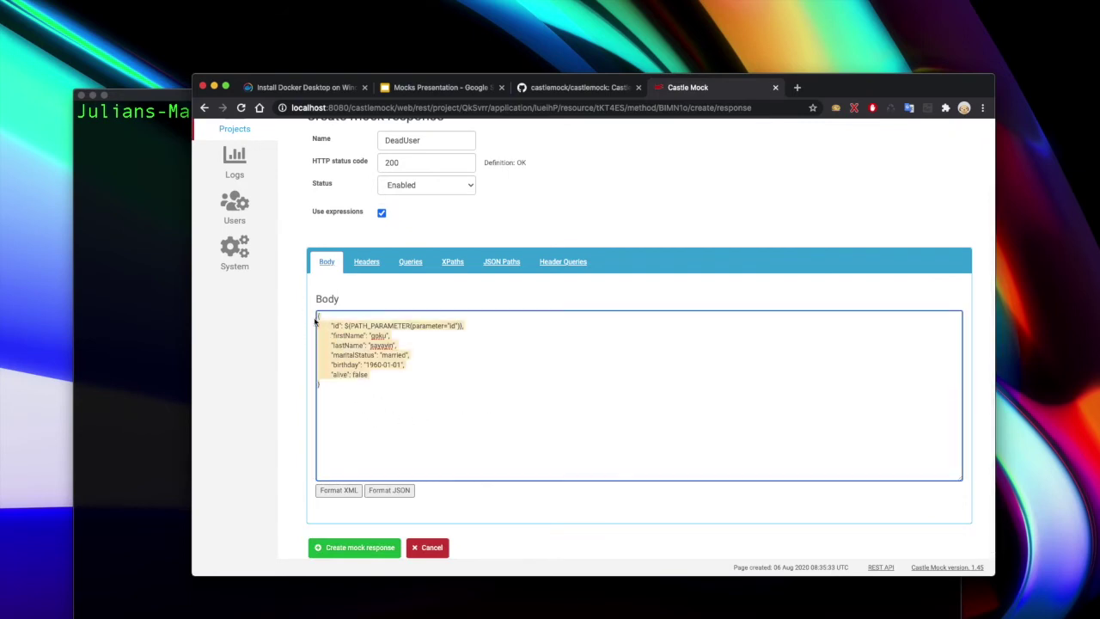
click(437, 387)
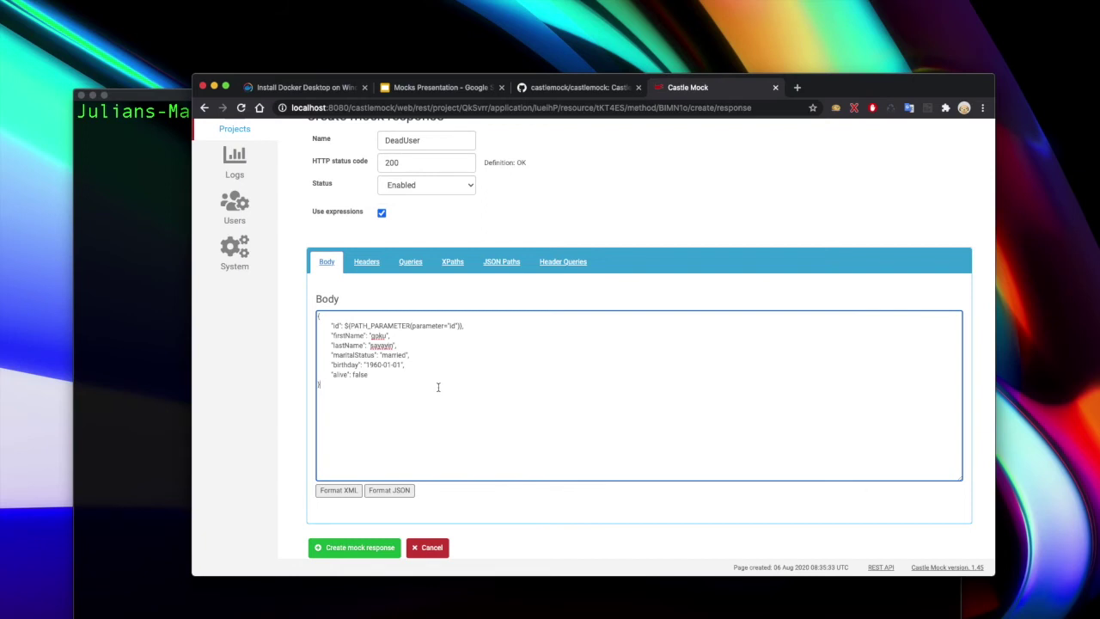
click(360, 549)
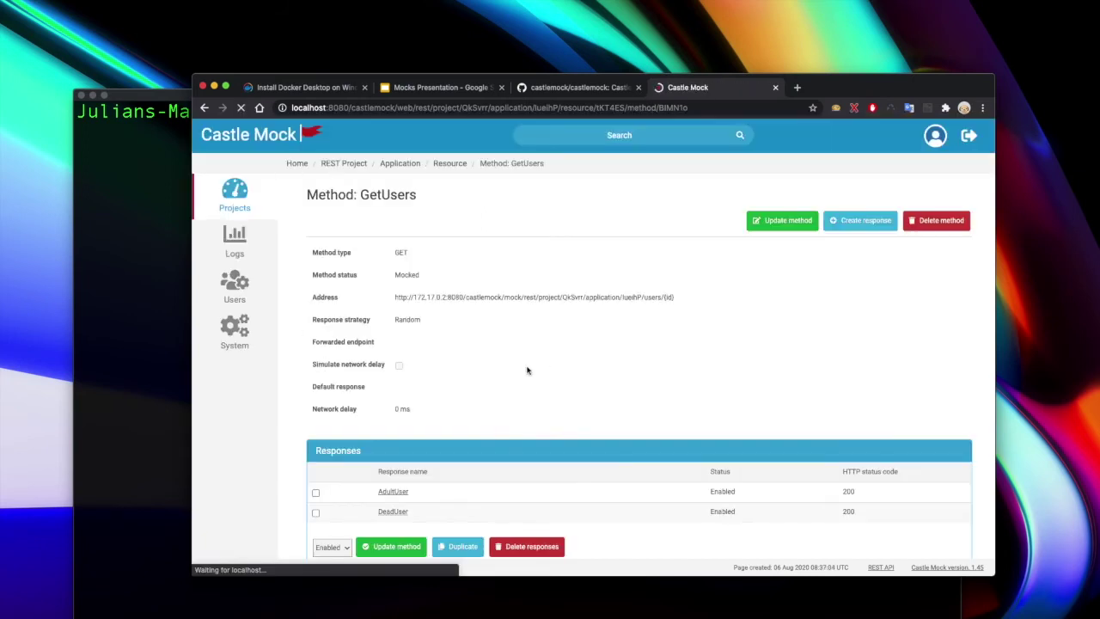
Look over the GetUsers method's settings, its responses list and its events
scroll(567, 346, down, 5)
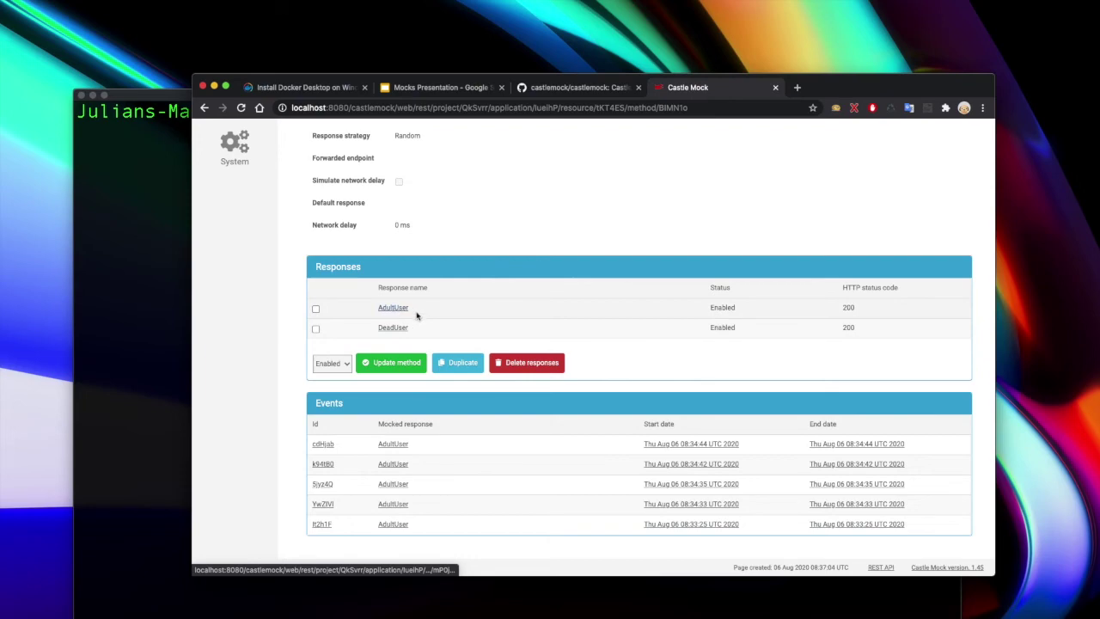
scroll(454, 324, up, 1)
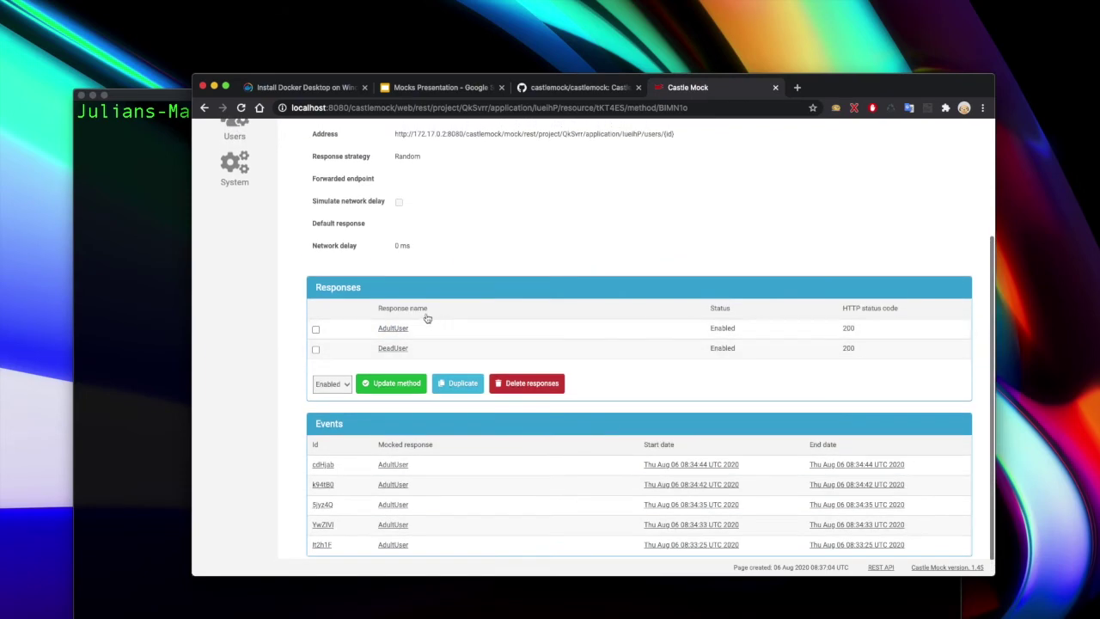
scroll(425, 251, up, 3)
scroll(424, 251, up, 1)
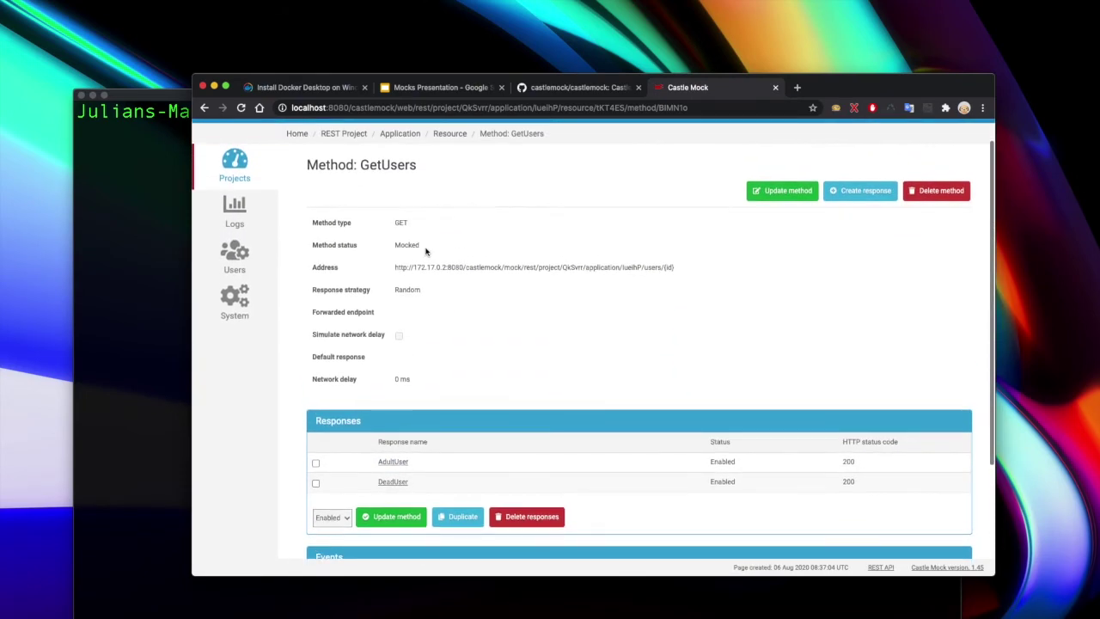
scroll(424, 251, down, 1)
scroll(427, 250, down, 3)
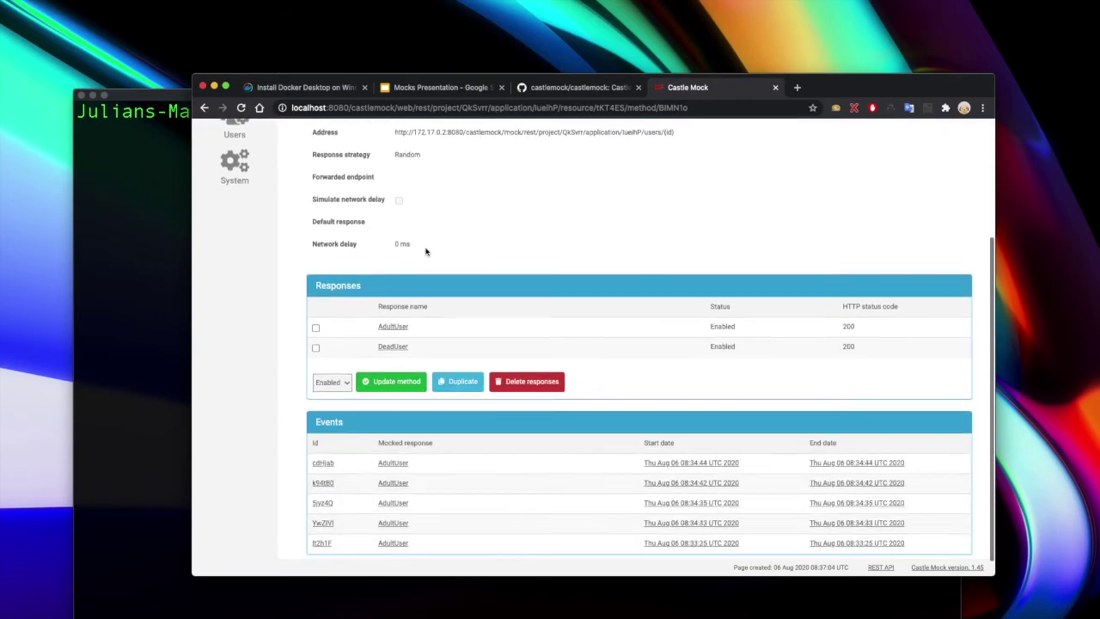
scroll(528, 326, up, 5)
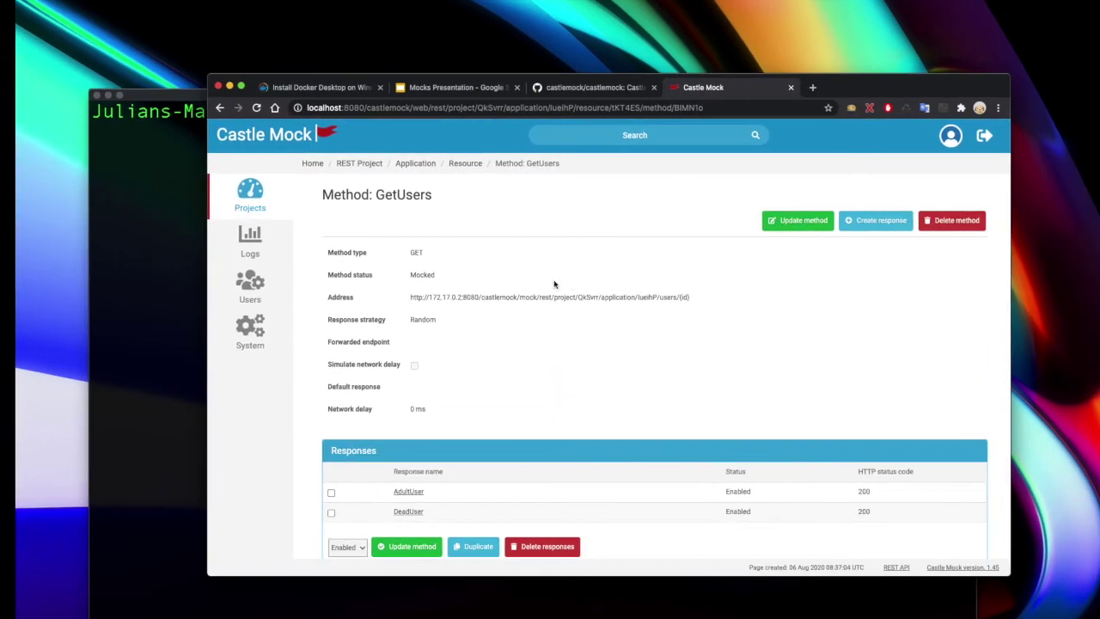
Switch to Postman, change the user id at the end of the GET request URL to 666 and send the request
key(ctrl+Right)
click(636, 81)
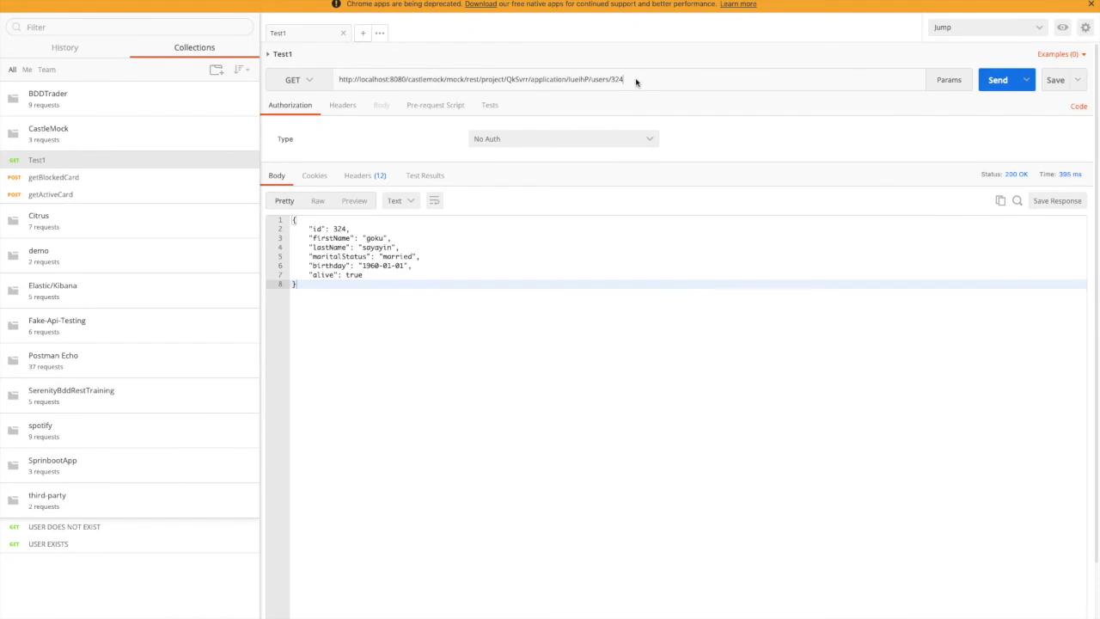
key(BackSpace)
text(666)
click(997, 80)
Return to Castle Mock and examine the DeadUser response's body, headers and query definitions
key(ctrl+Right)
key(ctrl+Left)
key(ctrl+Left)
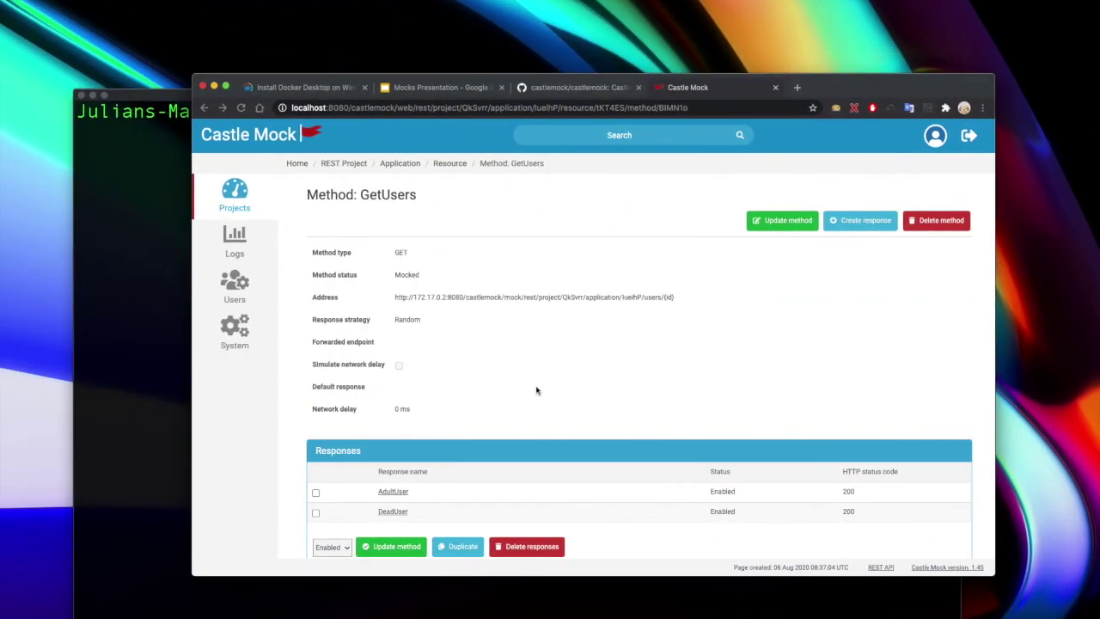
scroll(516, 397, down, 3)
click(395, 388)
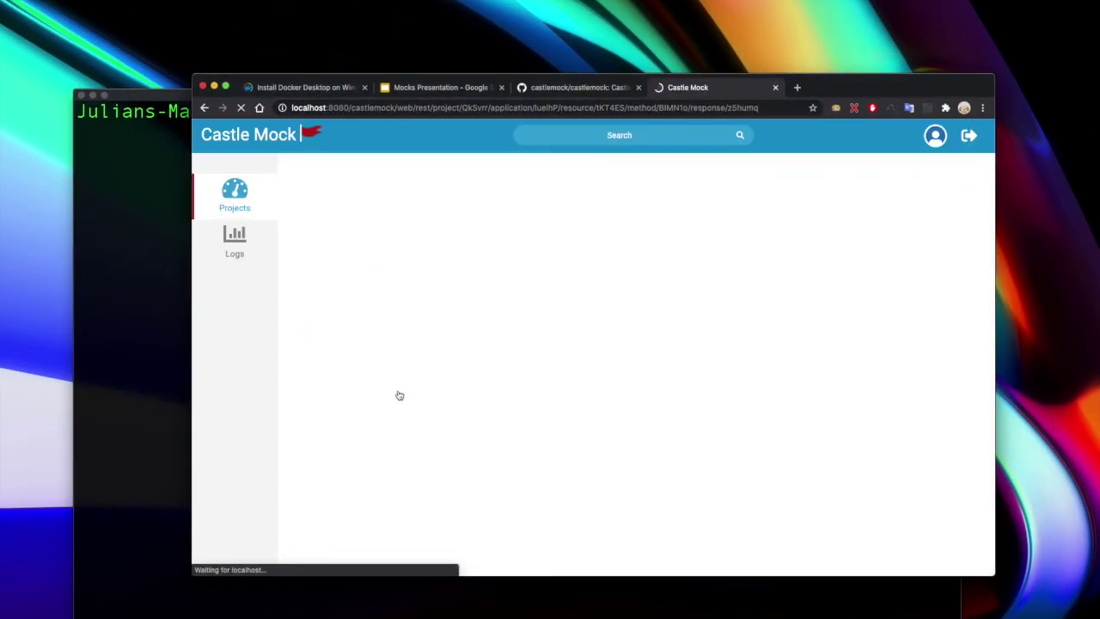
scroll(622, 312, down, 3)
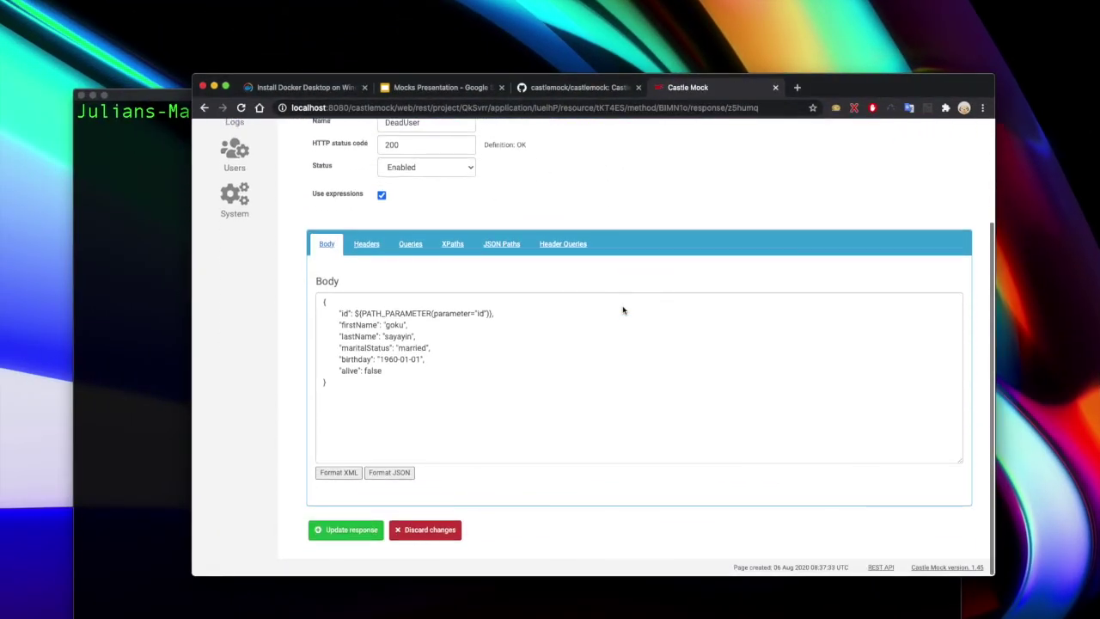
scroll(622, 308, up, 3)
scroll(410, 373, down, 3)
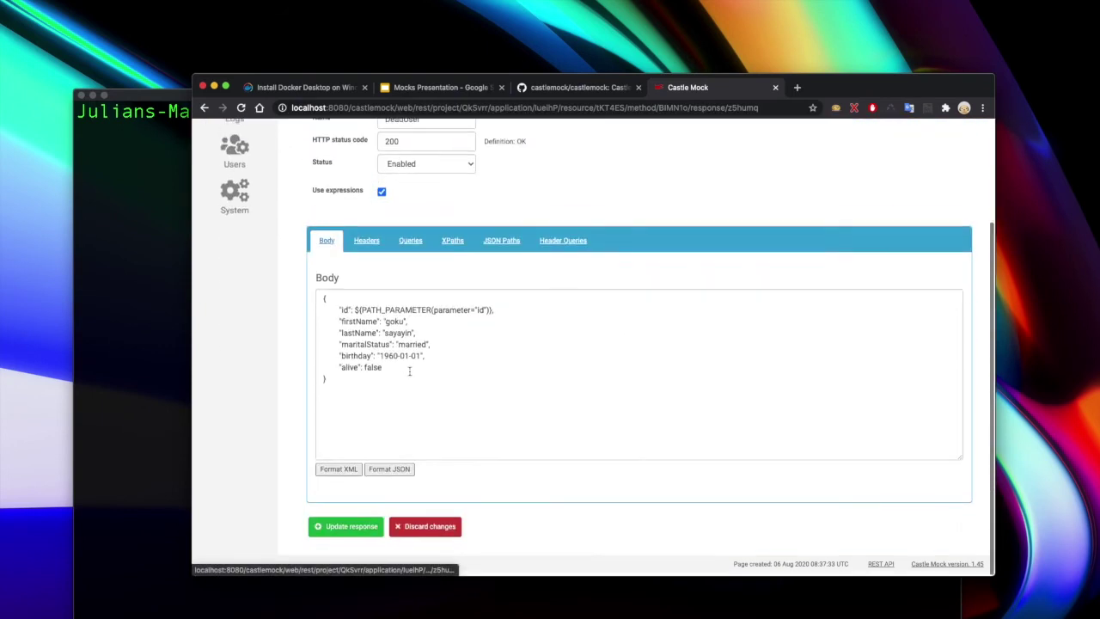
click(362, 249)
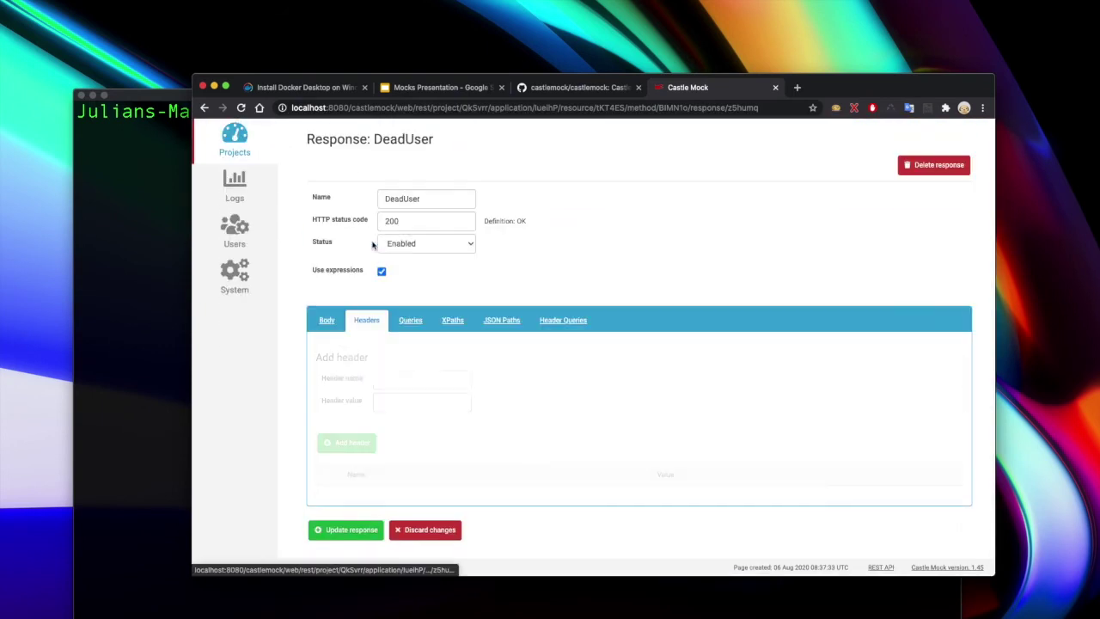
click(410, 321)
scroll(594, 381, down, 2)
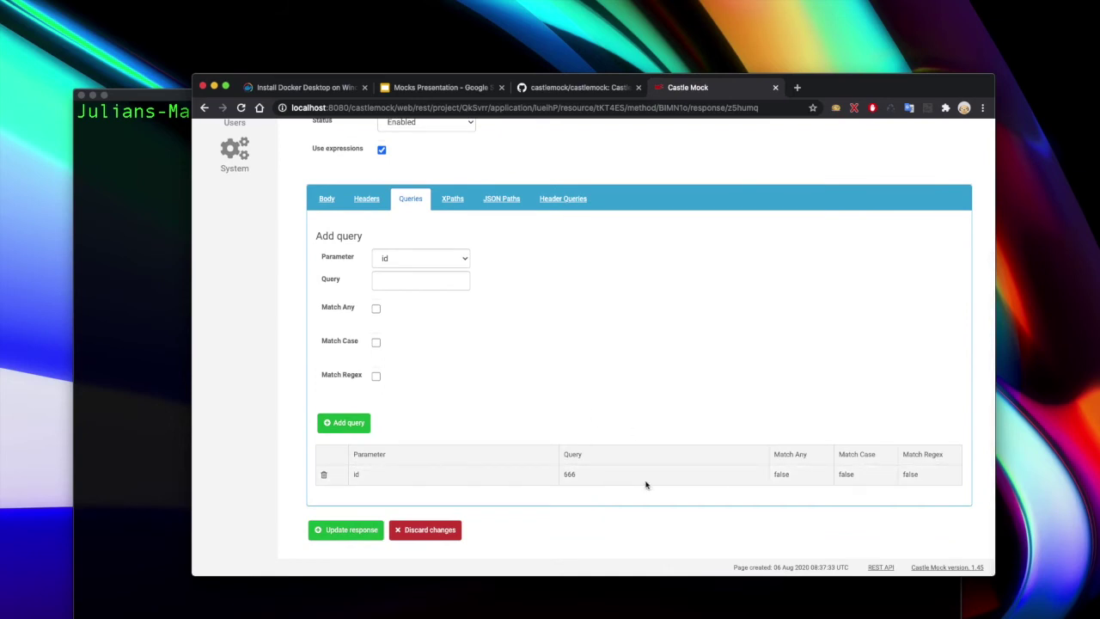
scroll(528, 373, up, 2)
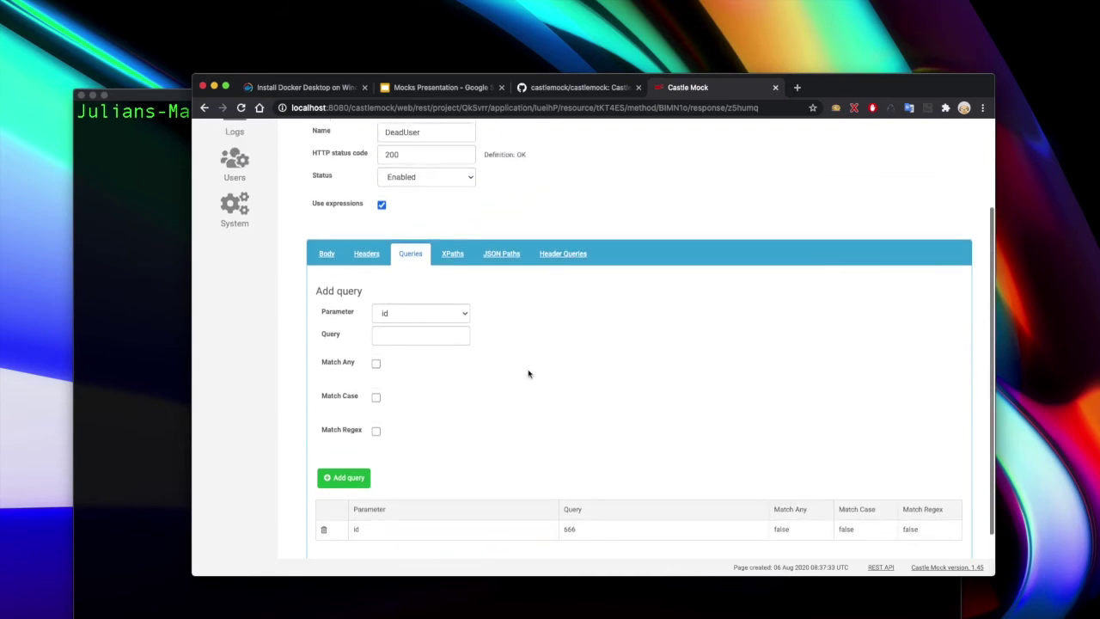
right_click(528, 373)
click(327, 339)
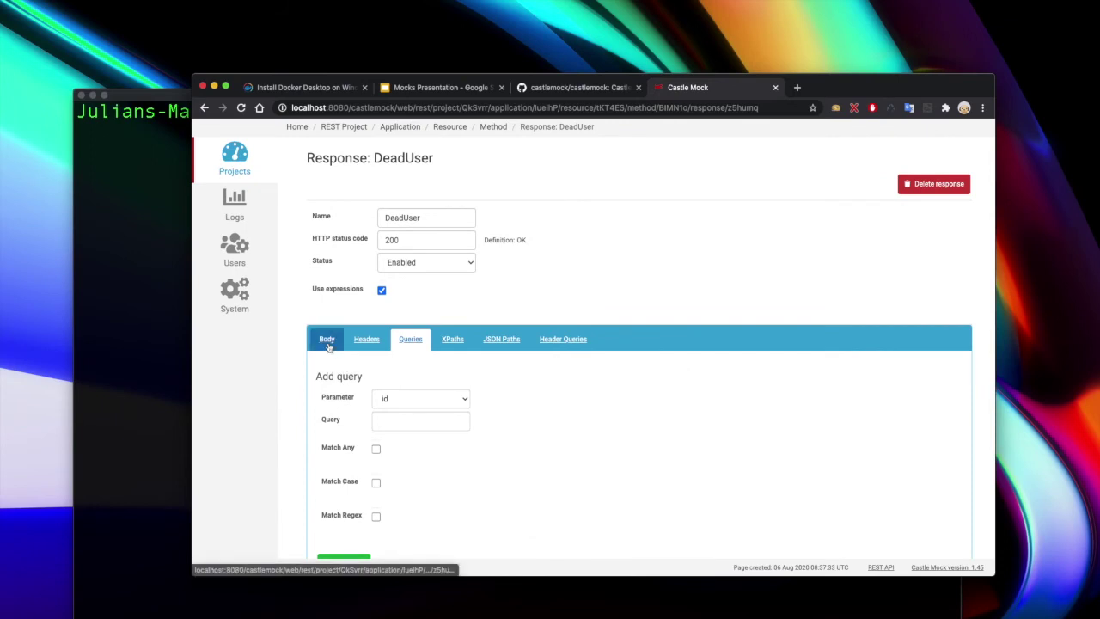
scroll(591, 413, down, 2)
scroll(567, 422, up, 4)
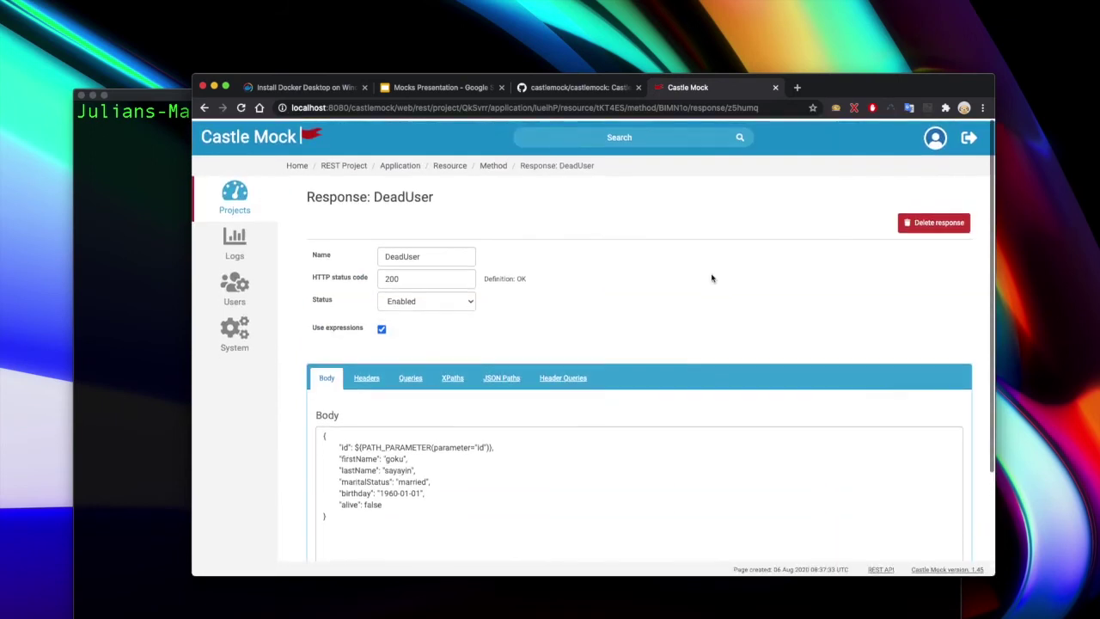
Update the GetUsers method to use the Query match response strategy with AdultUser as the default response
click(494, 163)
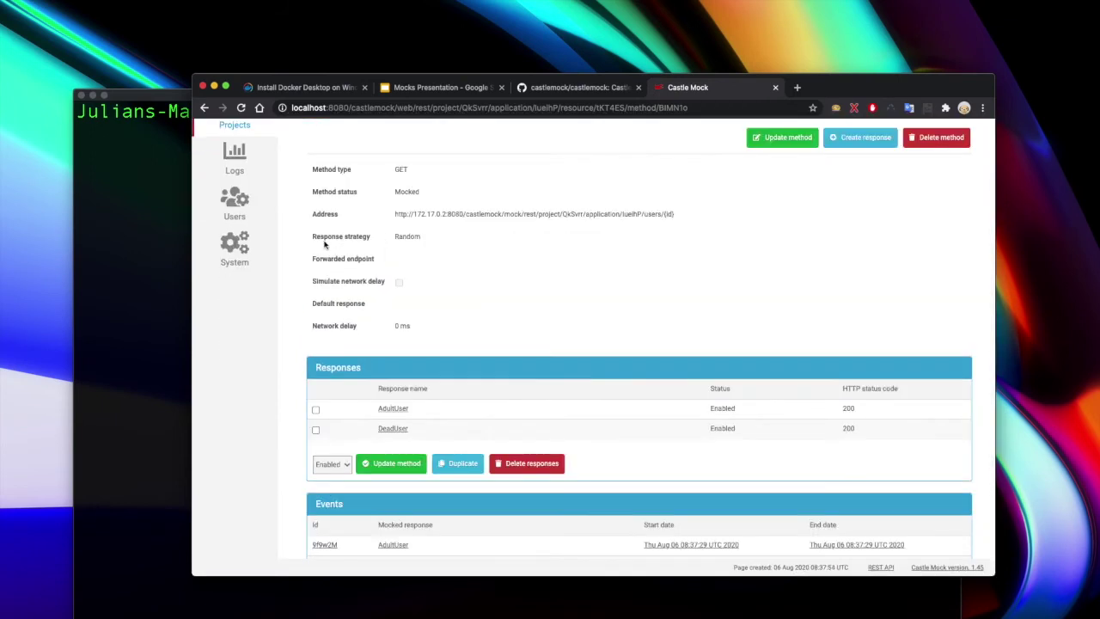
scroll(420, 251, up, 1)
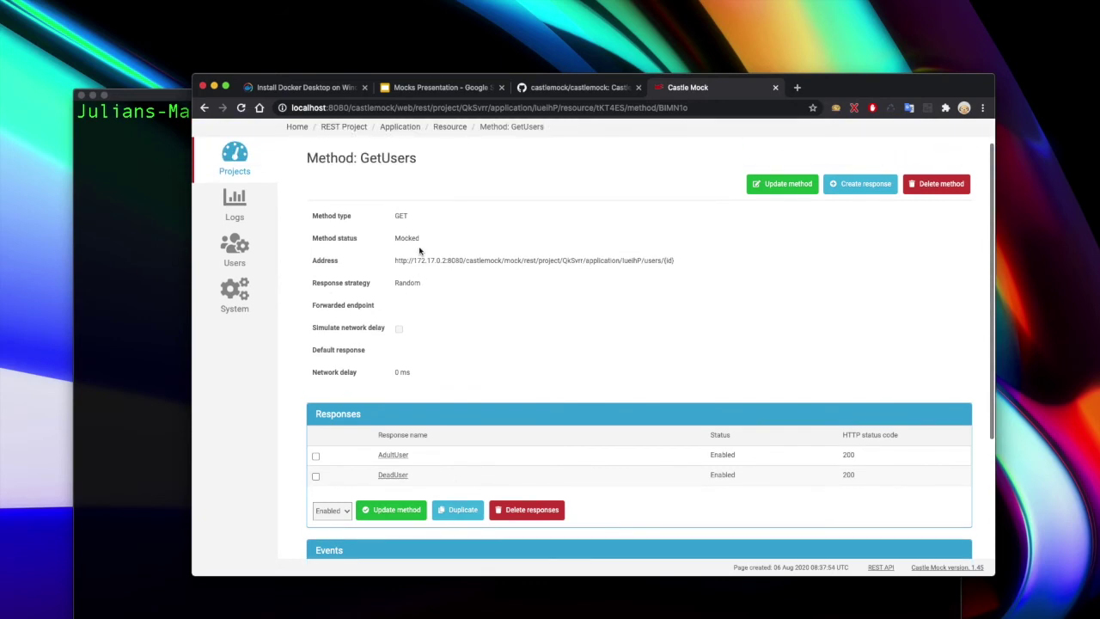
click(774, 186)
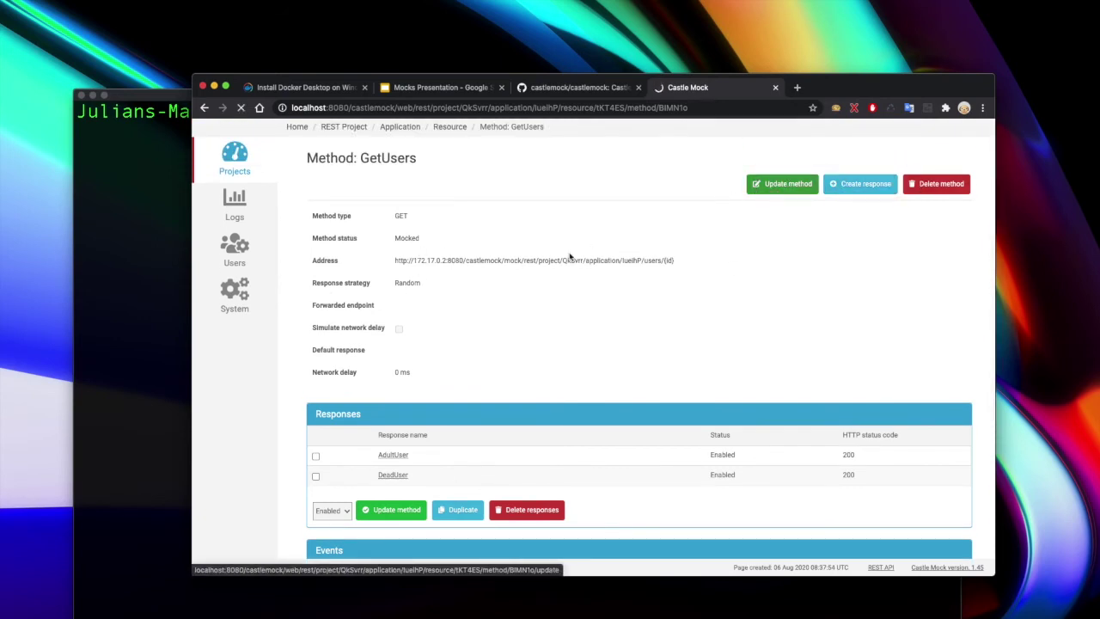
click(457, 287)
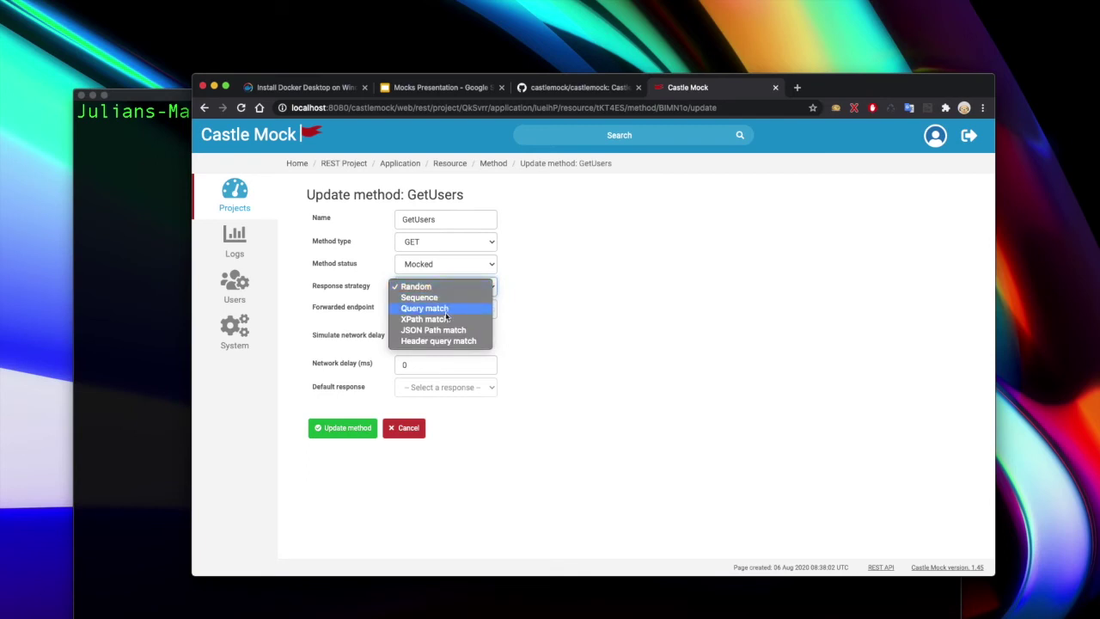
click(446, 311)
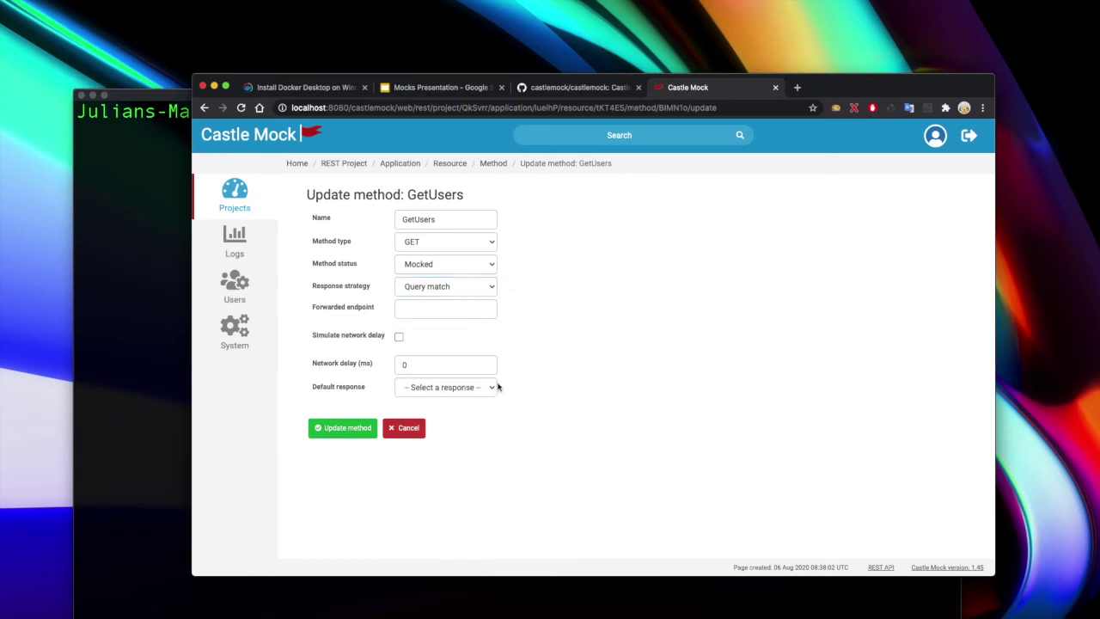
click(467, 389)
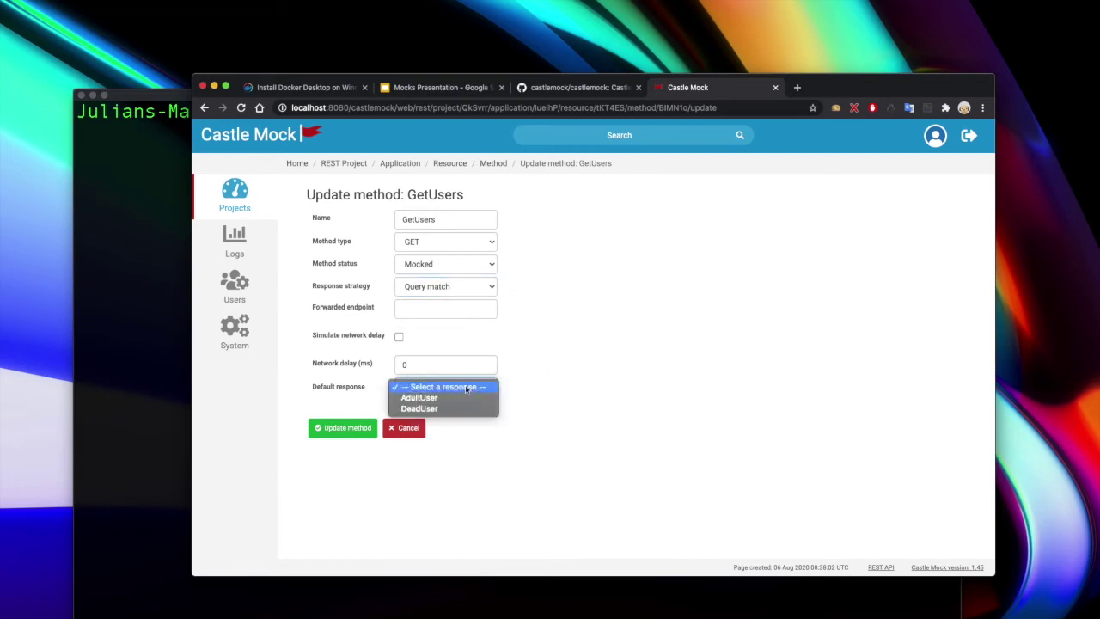
click(462, 398)
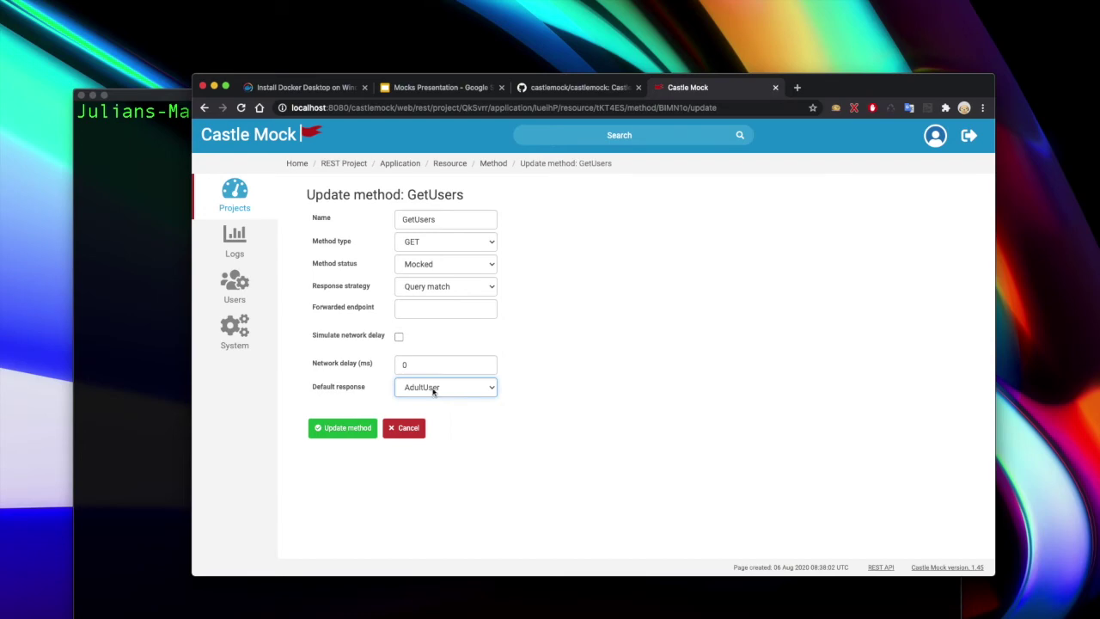
click(361, 428)
Switch to Postman and resend the GET request for user id 666
scroll(577, 352, down, 2)
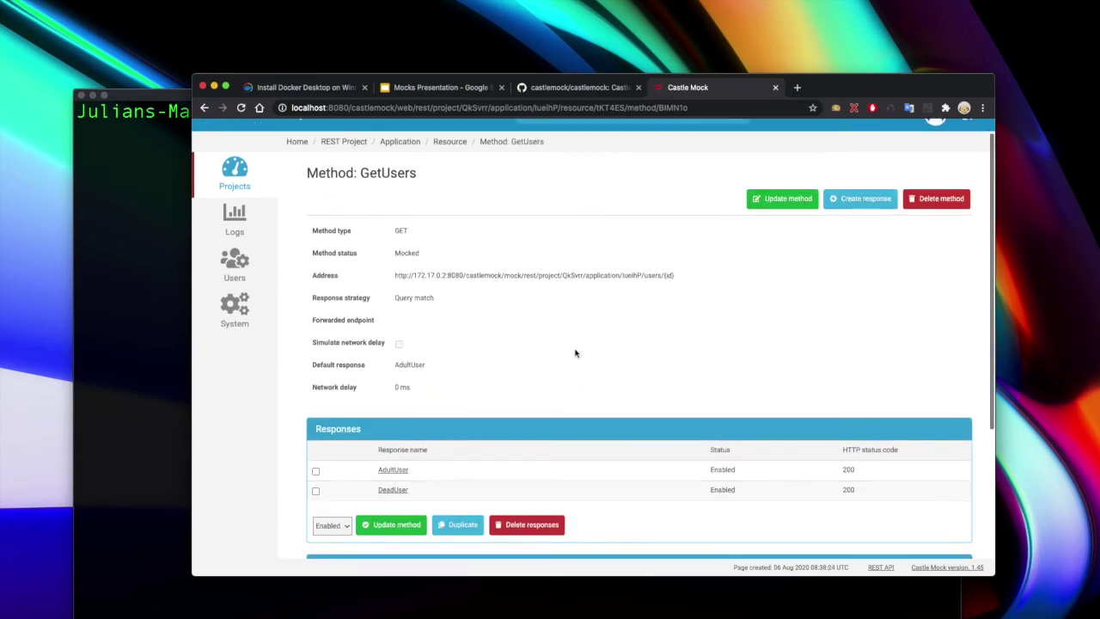
key(ctrl+Right)
click(998, 79)
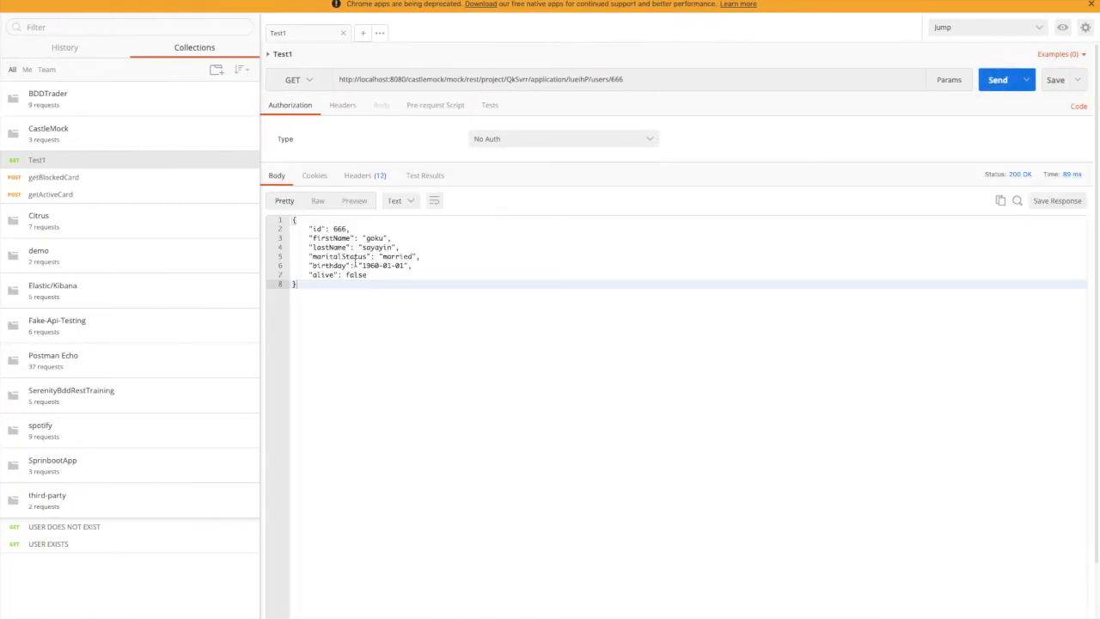
Change the user id at the end of the GET request URL to 123 and send the request
click(629, 82)
key(BackSpace)
key(BackSpace)
key(BackSpace)
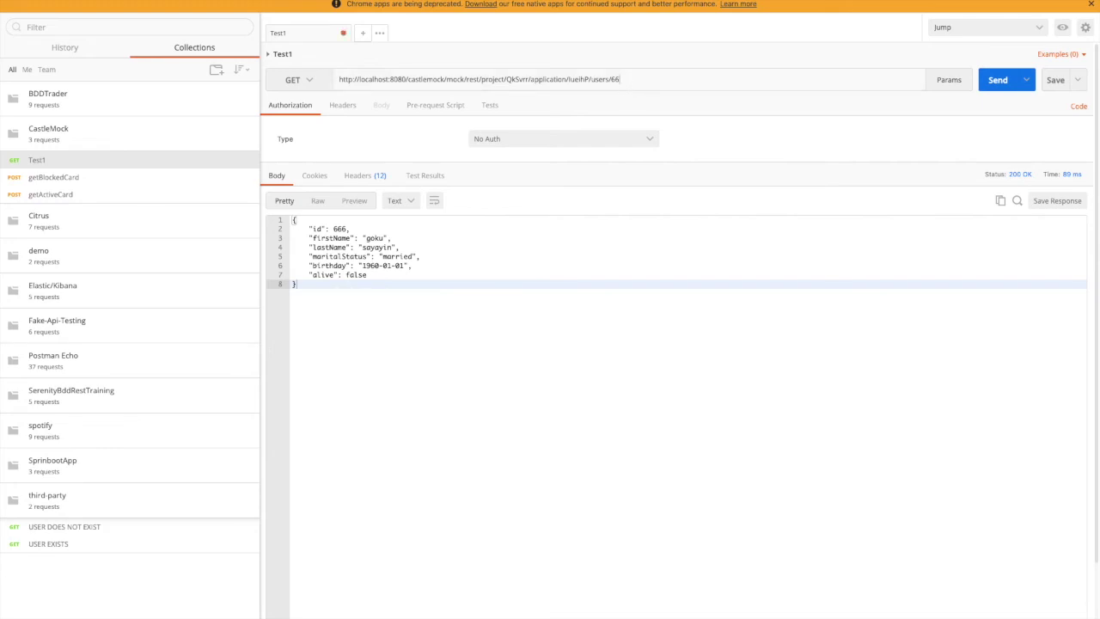
text(123)
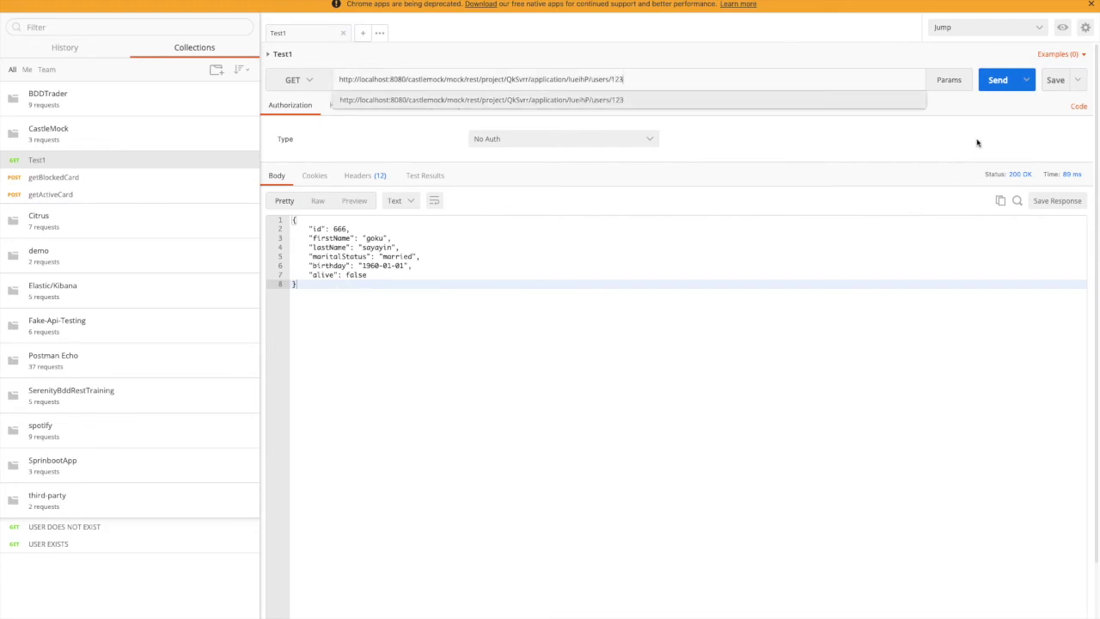
click(996, 81)
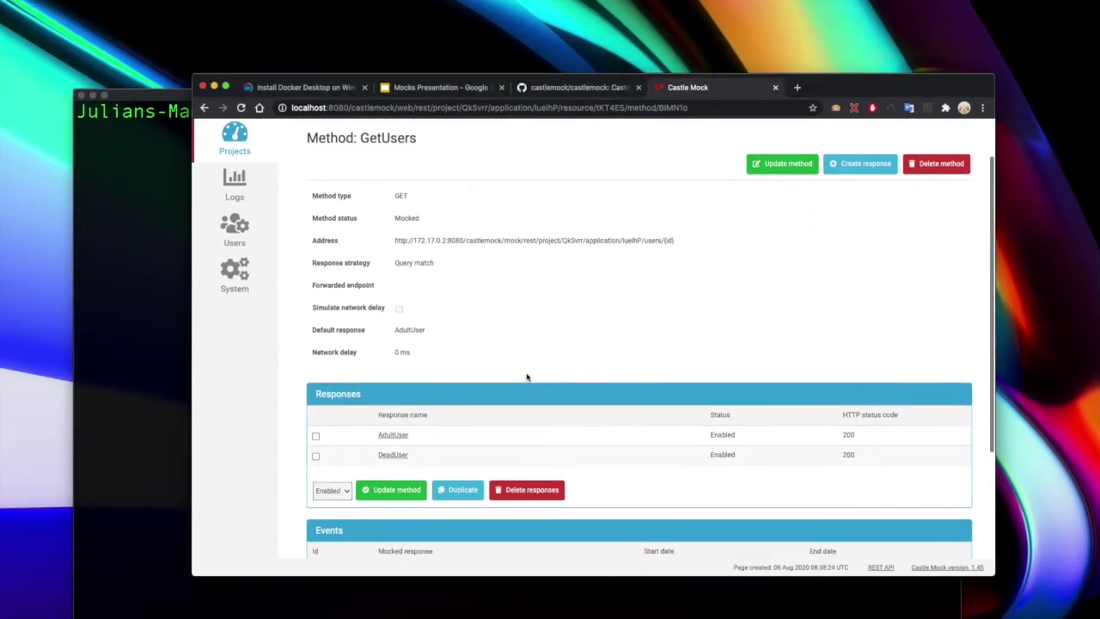
Return to Castle Mock and start a new mock response named ChildResponse for the GetUsers method
scroll(527, 377, down, 2)
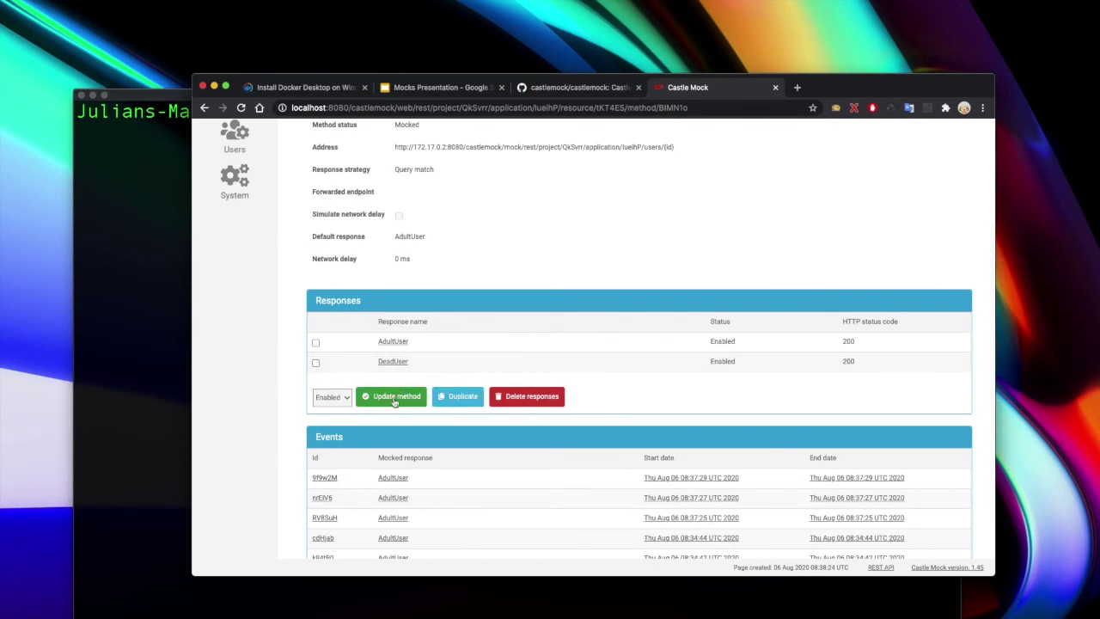
scroll(557, 350, up, 2)
click(846, 164)
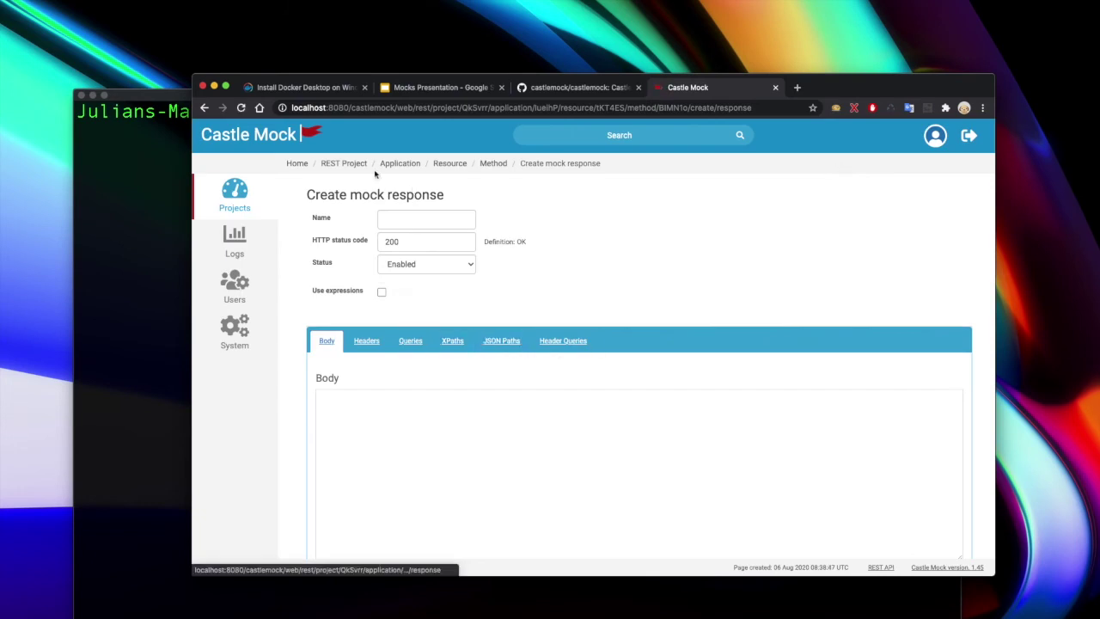
click(410, 225)
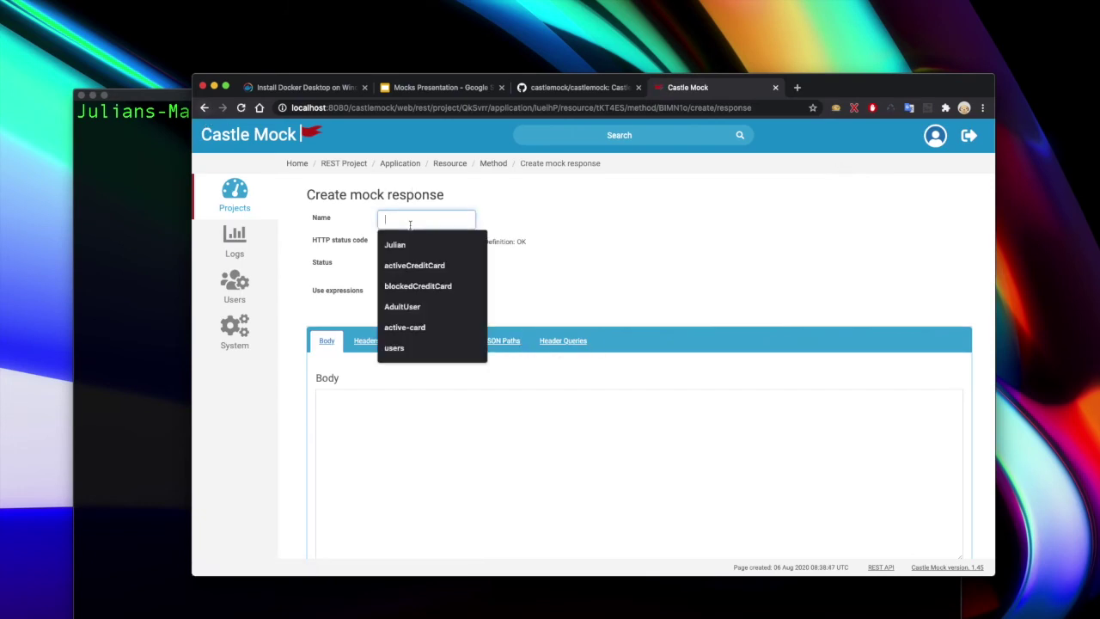
text(ChildResponse)
Copy the whole JSON response body from Postman and paste it as the body of ChildResponse in Castle Mock
click(455, 455)
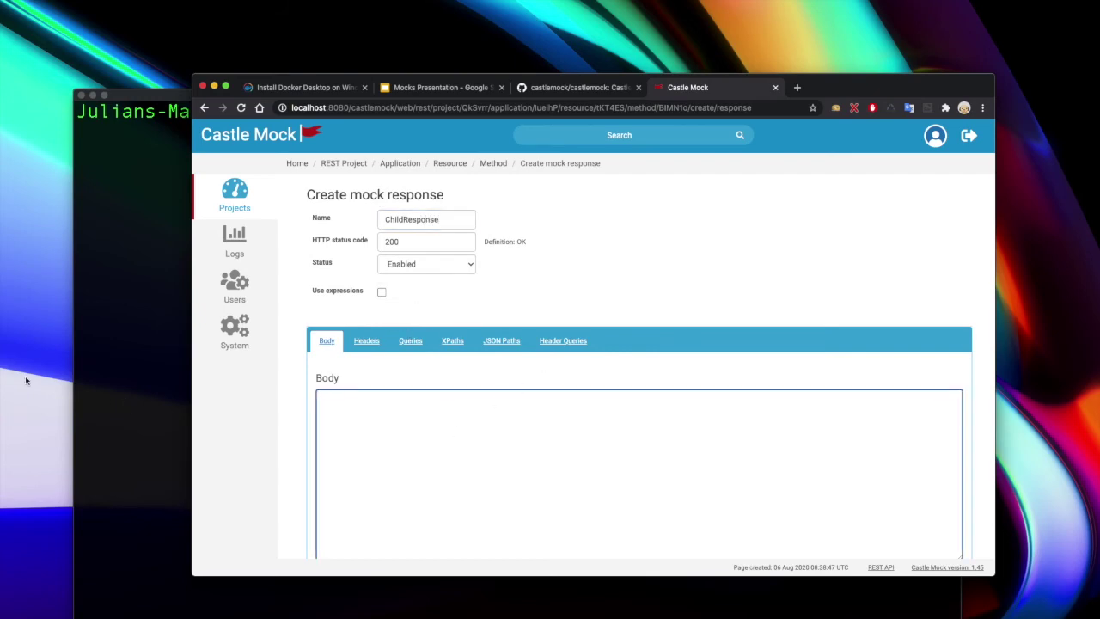
key(ctrl+Right)
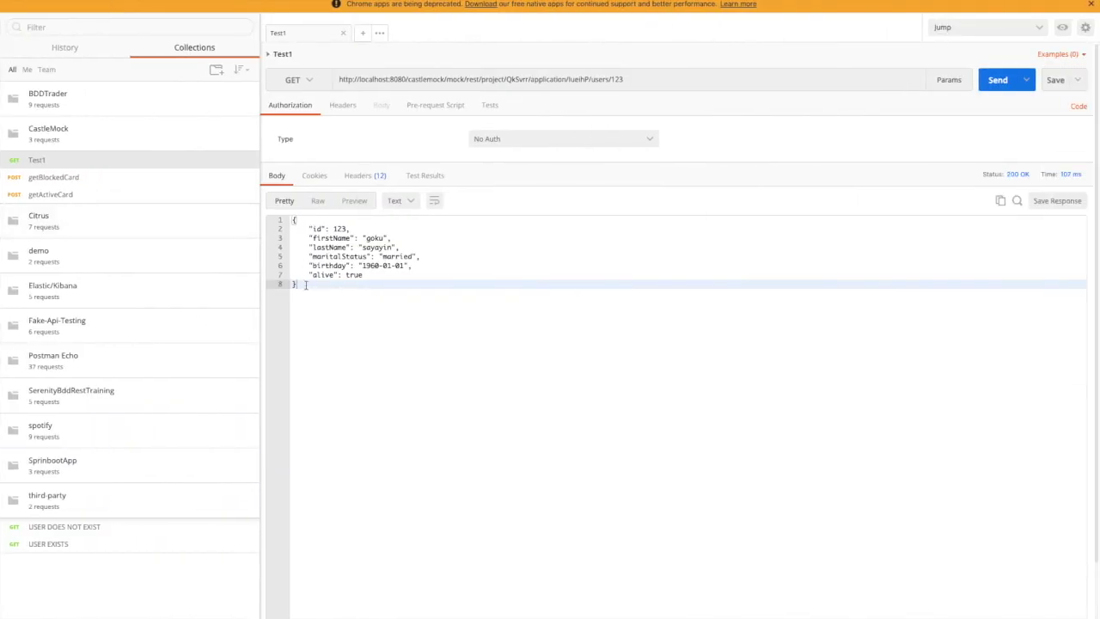
key(ctrl+a)
key(super+c)
key(ctrl+Left)
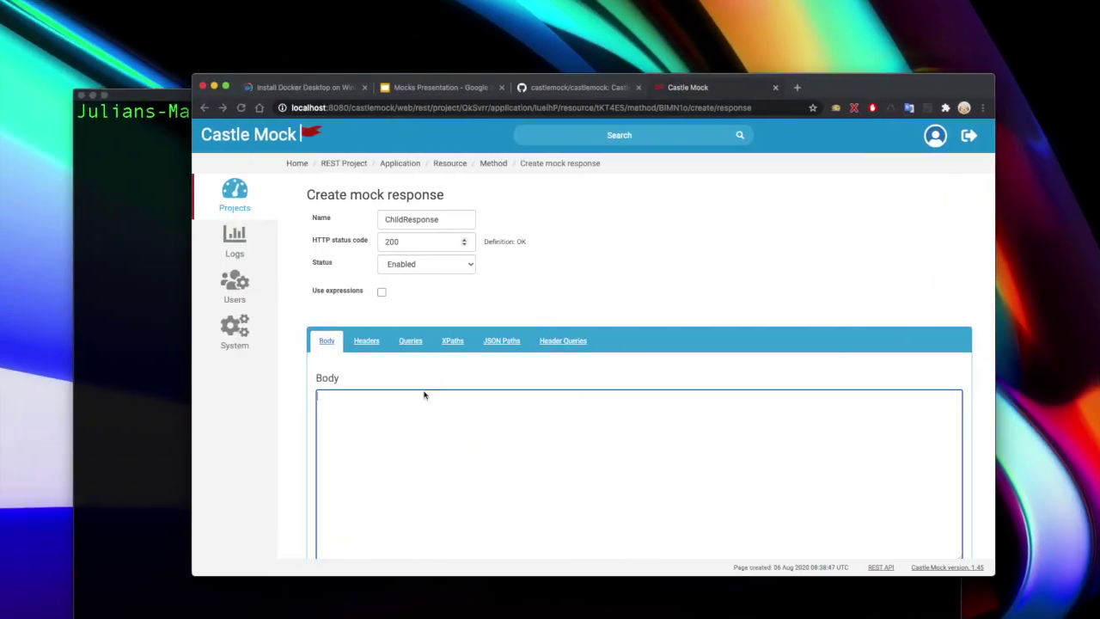
key(super+v)
click(398, 455)
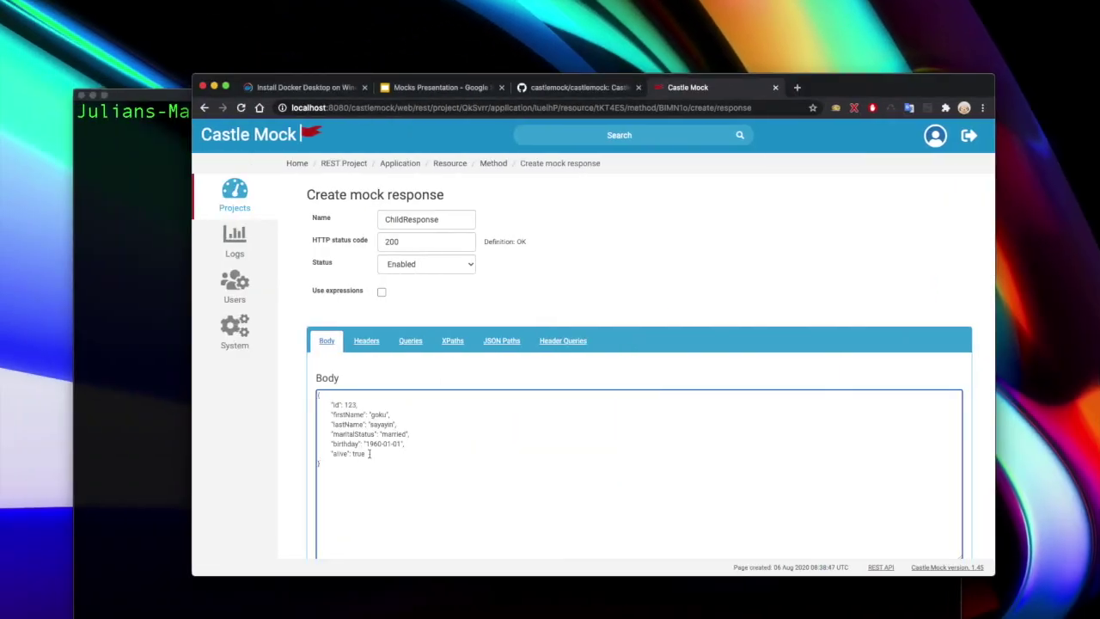
In the body, set id to ${PATH_PARAMETER(parameter="id")} and the birthday year to 2018, and create the mock response
click(361, 453)
click(347, 405)
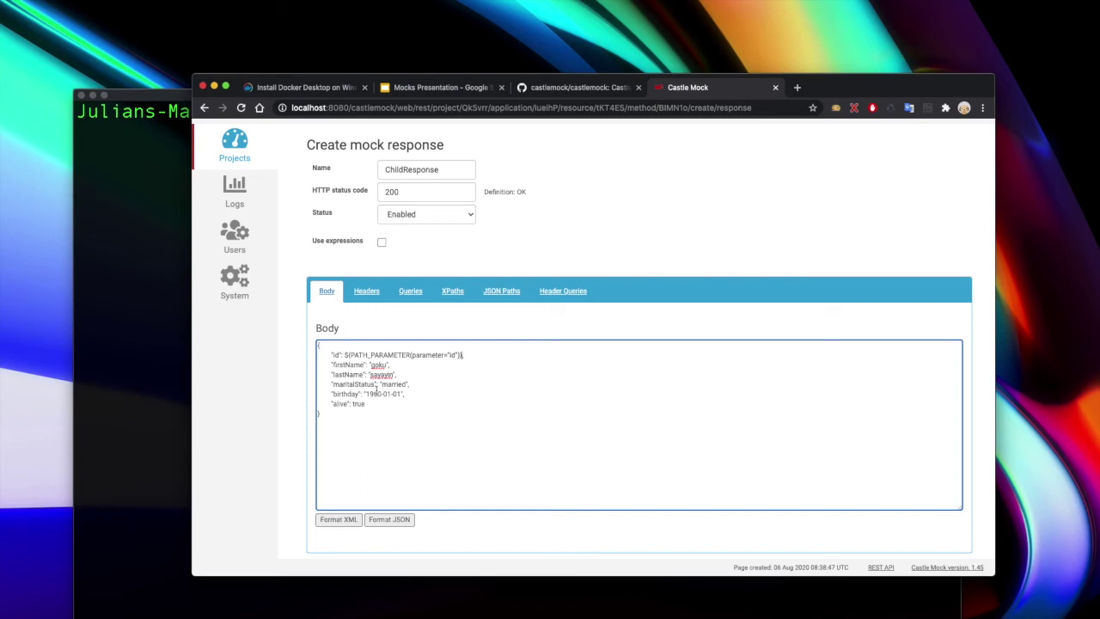
double_click(373, 393)
text(2018)
scroll(427, 407, down, 2)
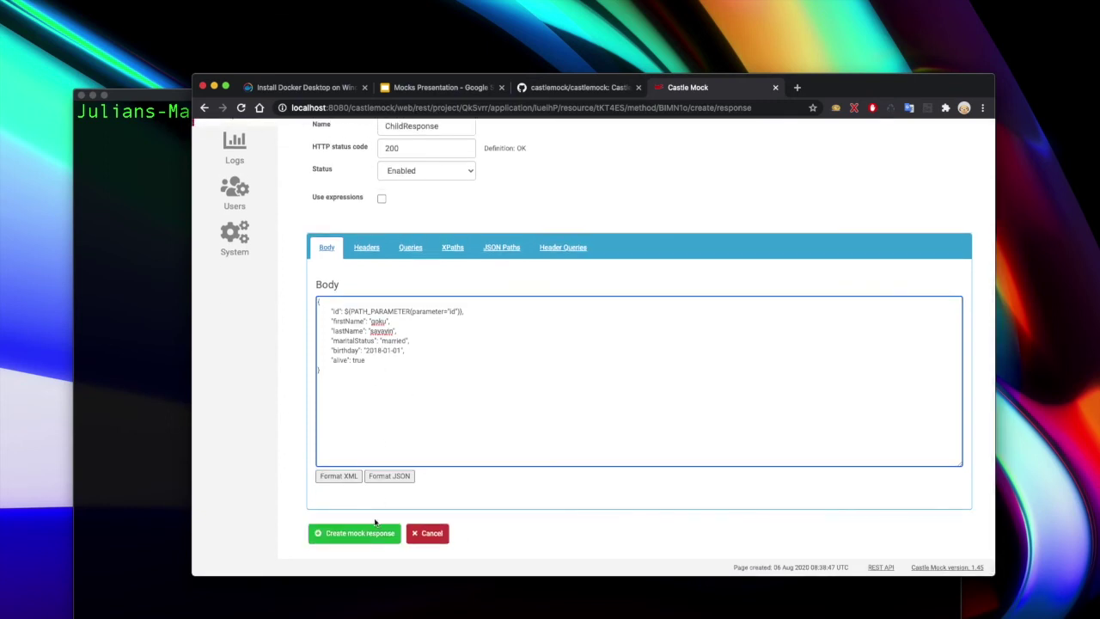
click(355, 531)
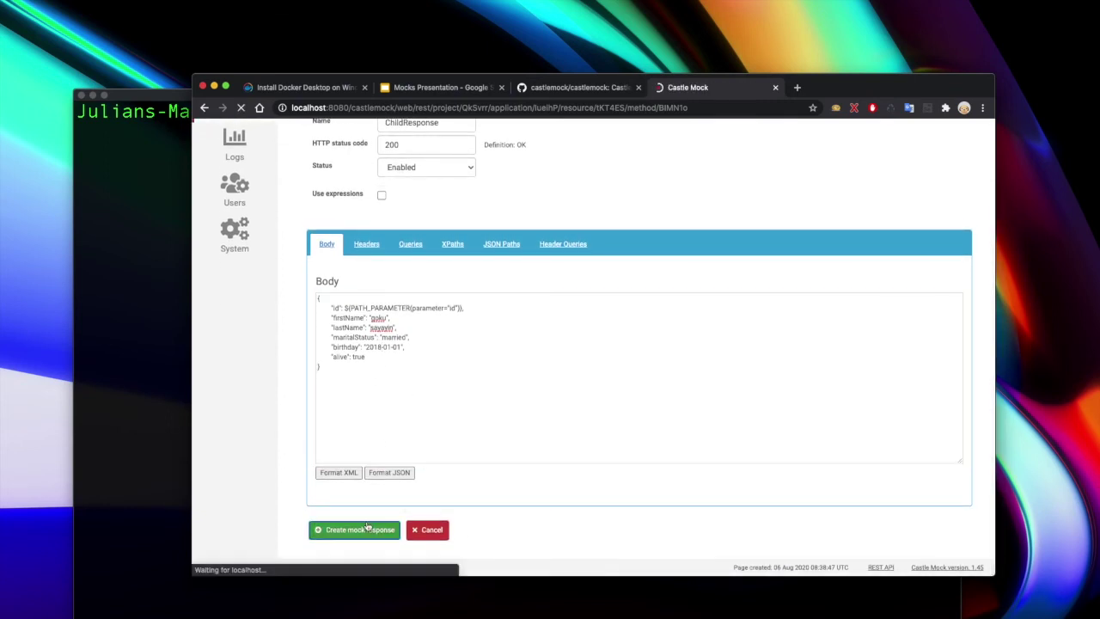
Examine the GetUsers method's settings, response list and event history
scroll(448, 486, down, 3)
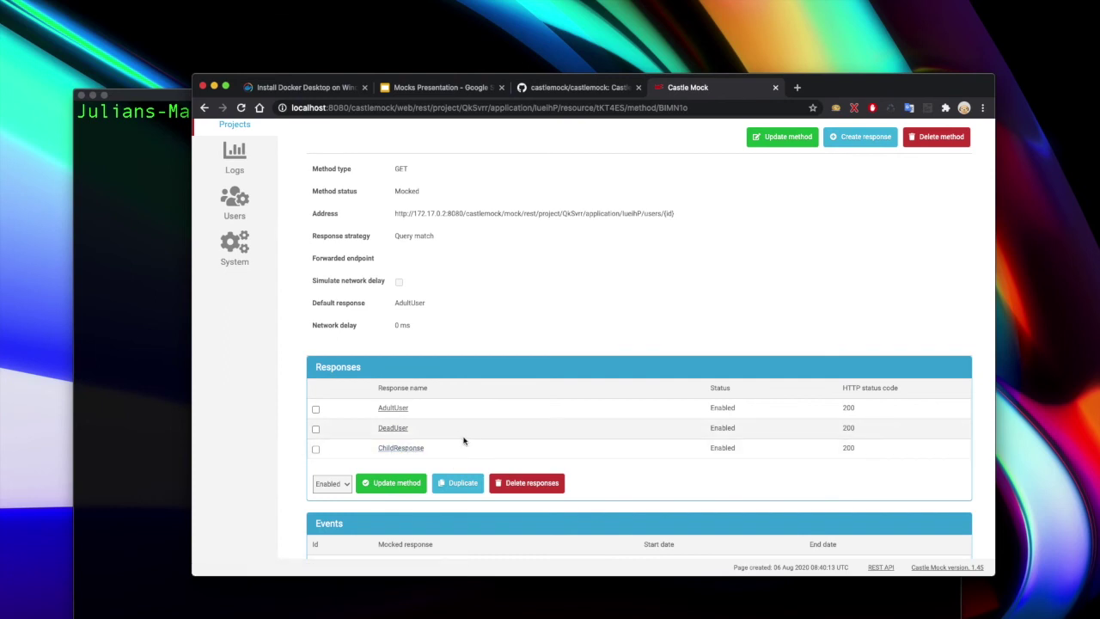
scroll(464, 441, down, 1)
scroll(463, 441, up, 2)
scroll(457, 428, down, 2)
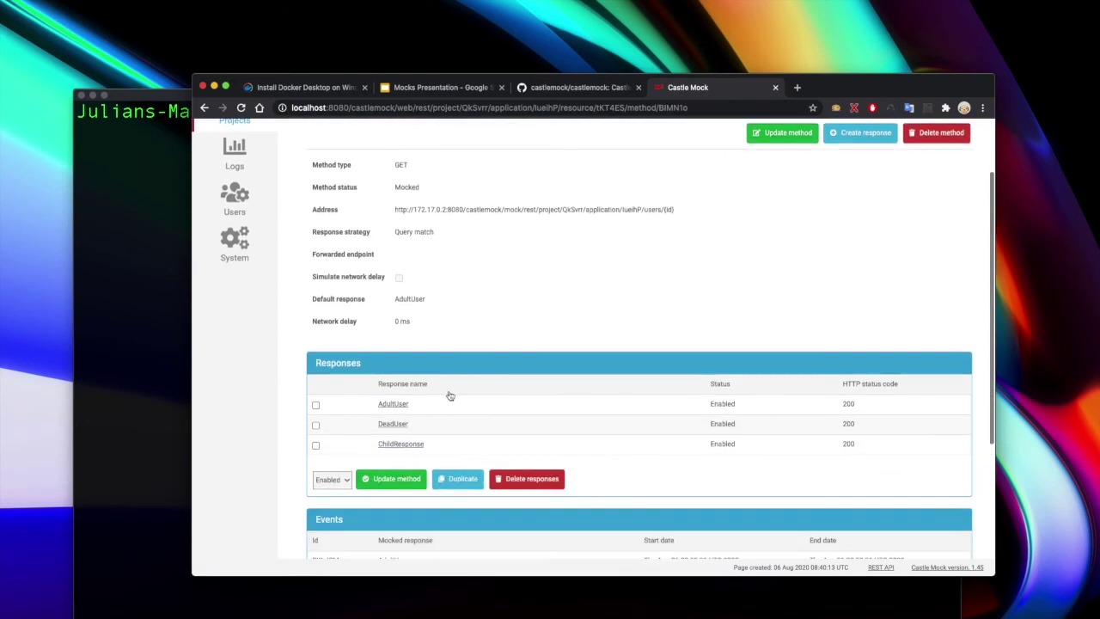
scroll(527, 482, down, 5)
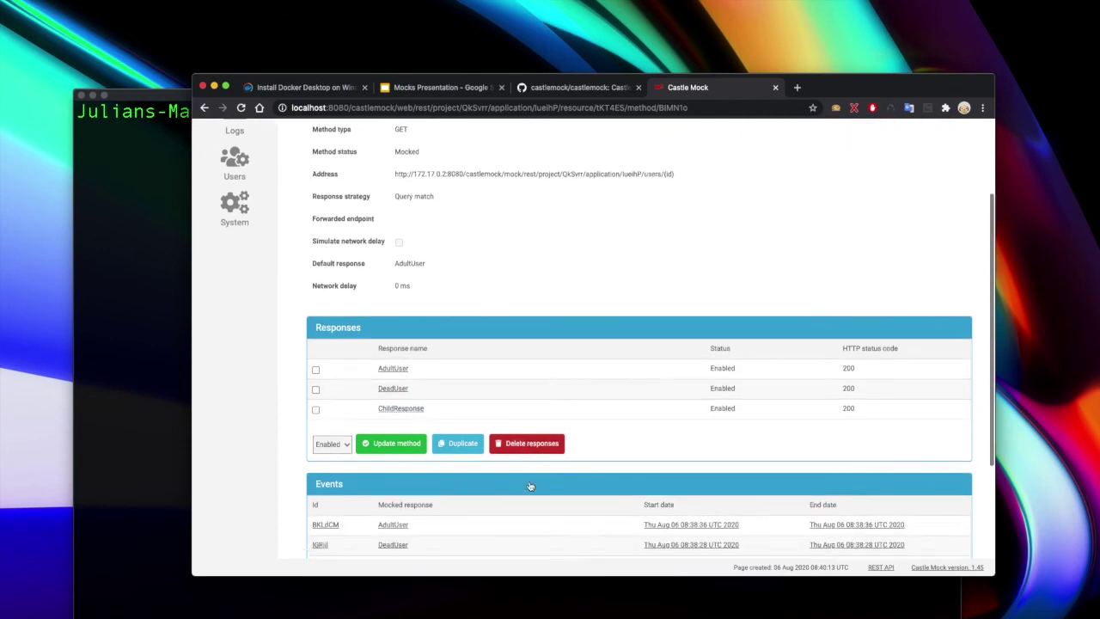
scroll(530, 486, down, 4)
scroll(530, 486, up, 2)
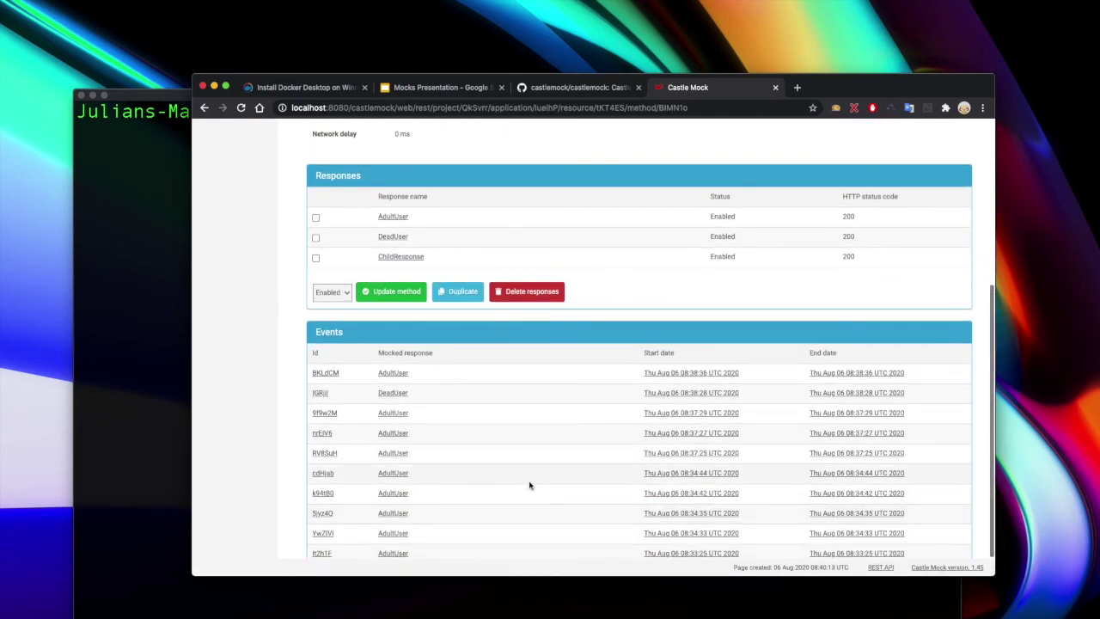
scroll(529, 486, down, 1)
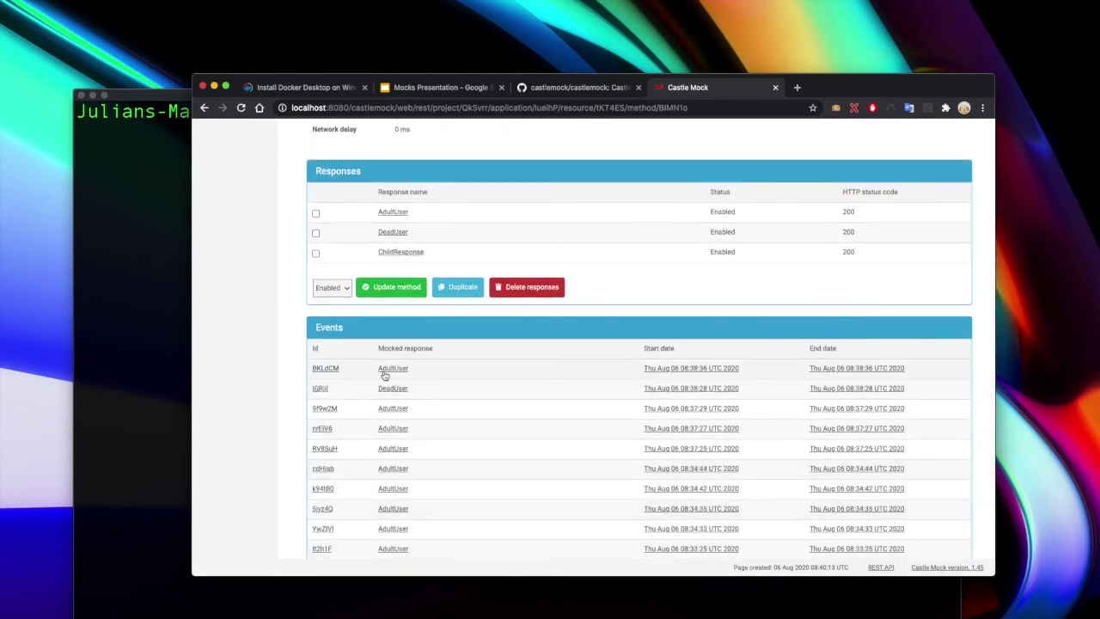
scroll(456, 331, up, 1)
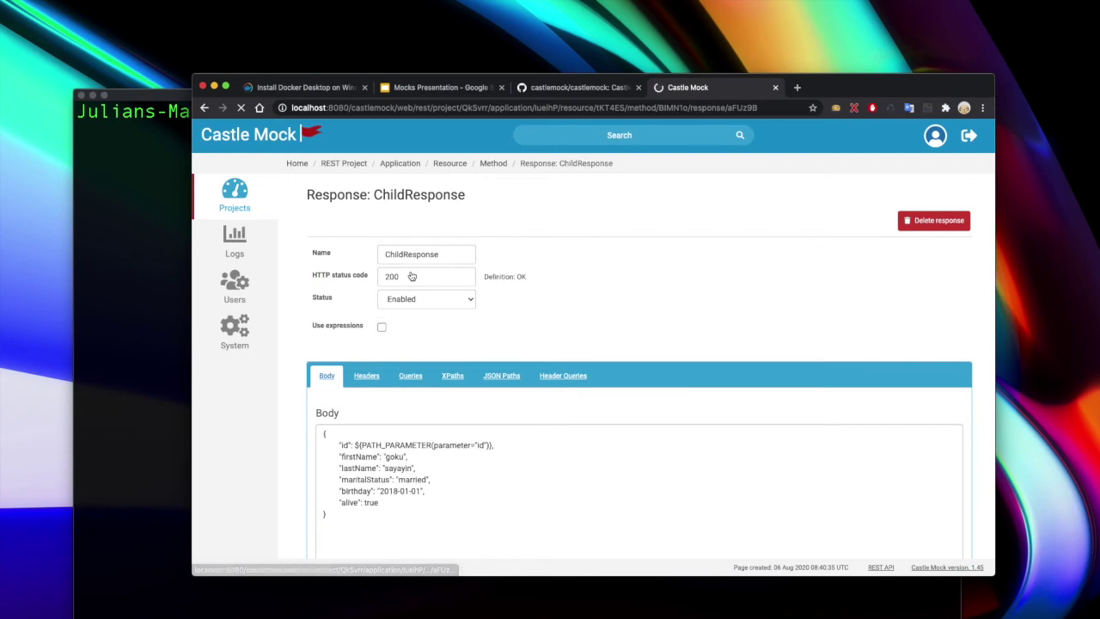
Check the body, headers and query definitions of ChildResponse
scroll(453, 429, down, 5)
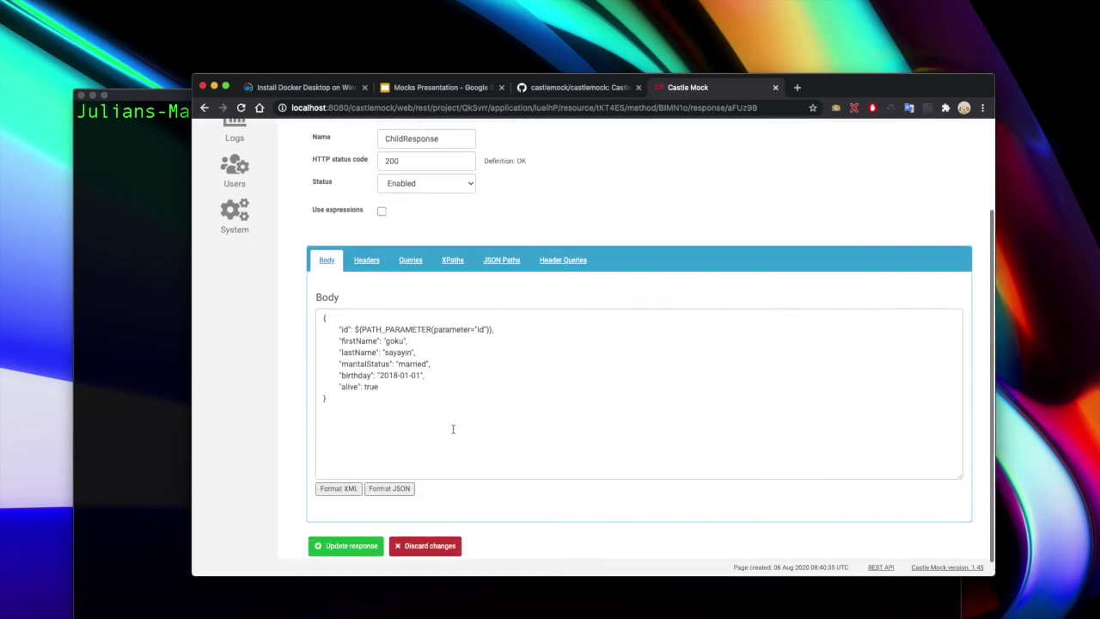
click(366, 259)
click(412, 330)
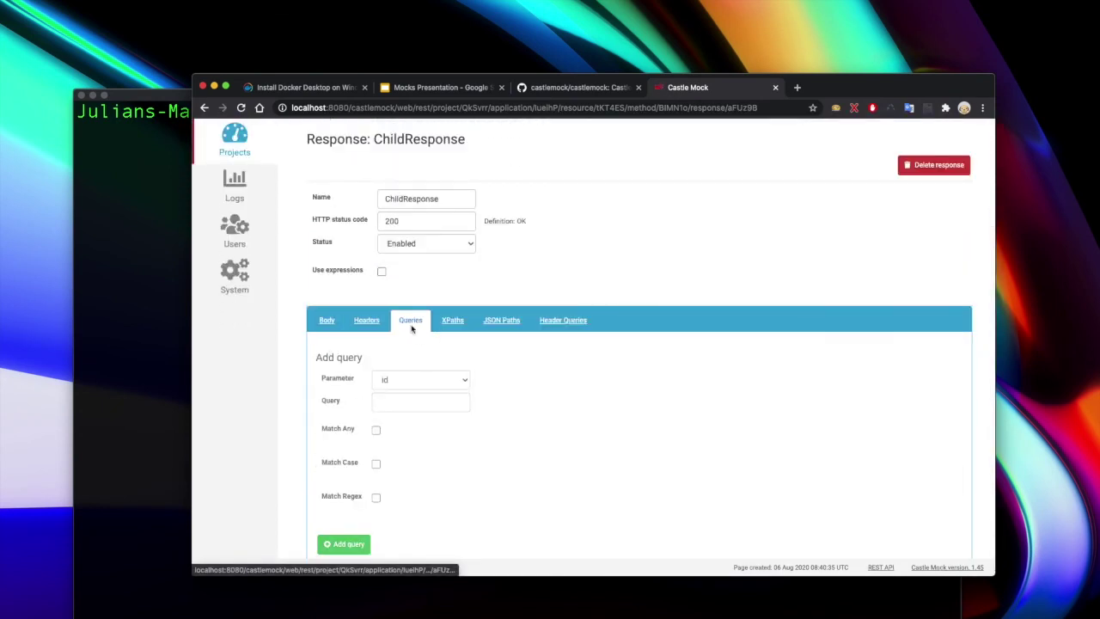
click(327, 319)
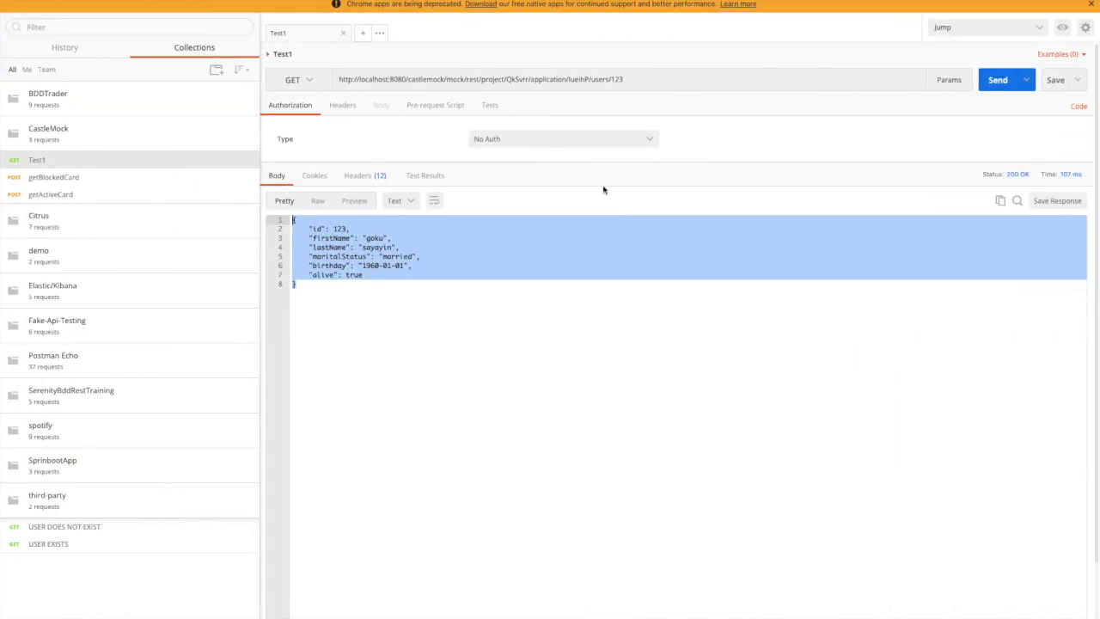
Switch to Postman and resend the GET request for user id 123 several times
click(1047, 88)
click(996, 89)
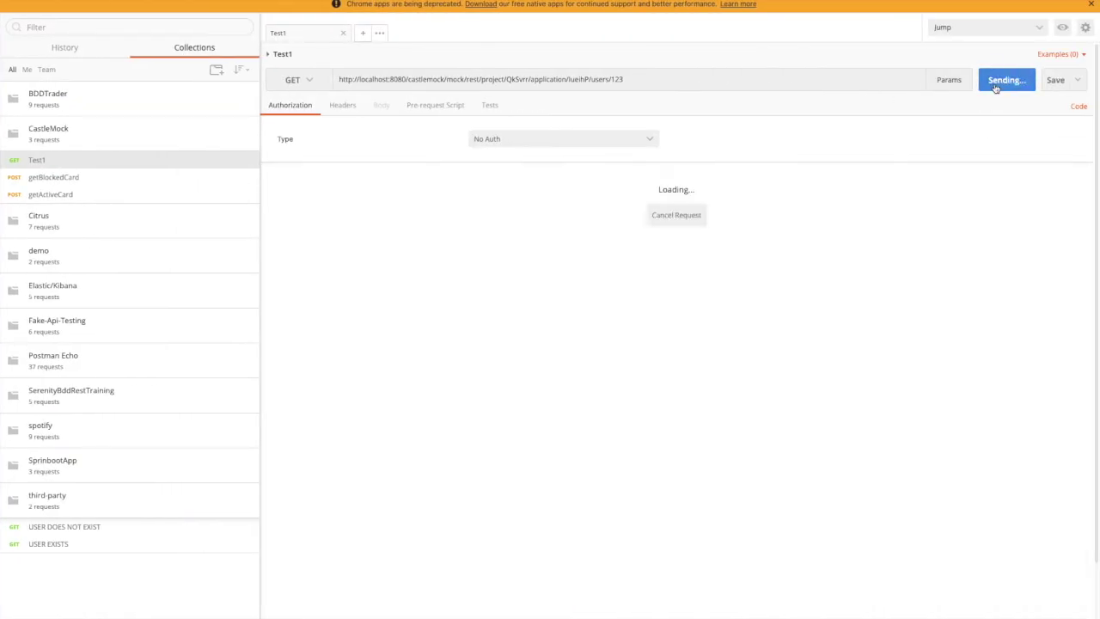
click(995, 88)
click(996, 88)
click(995, 88)
Return to Castle Mock, add a query matching parameter id with 690 to ChildResponse and update the response
key(ctrl+Left)
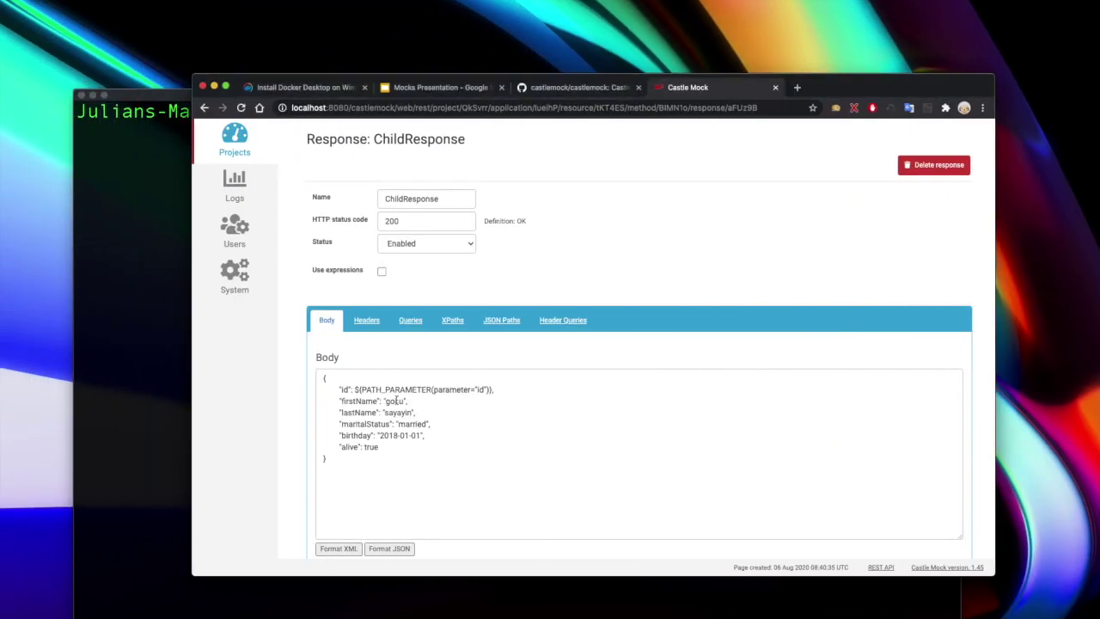
click(367, 320)
click(410, 320)
click(393, 402)
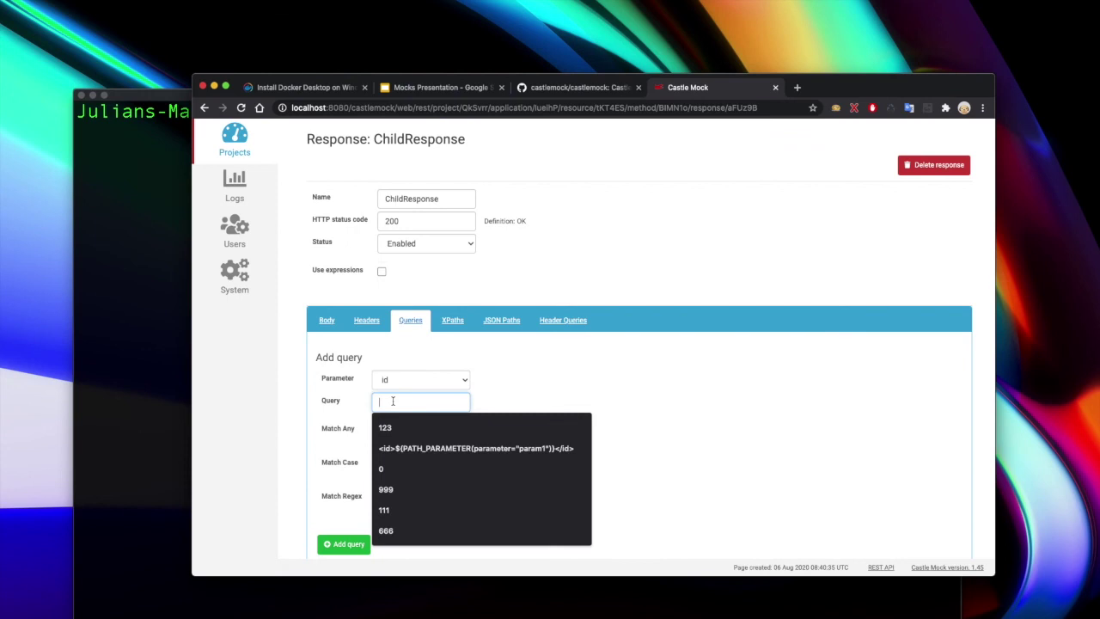
text(690)
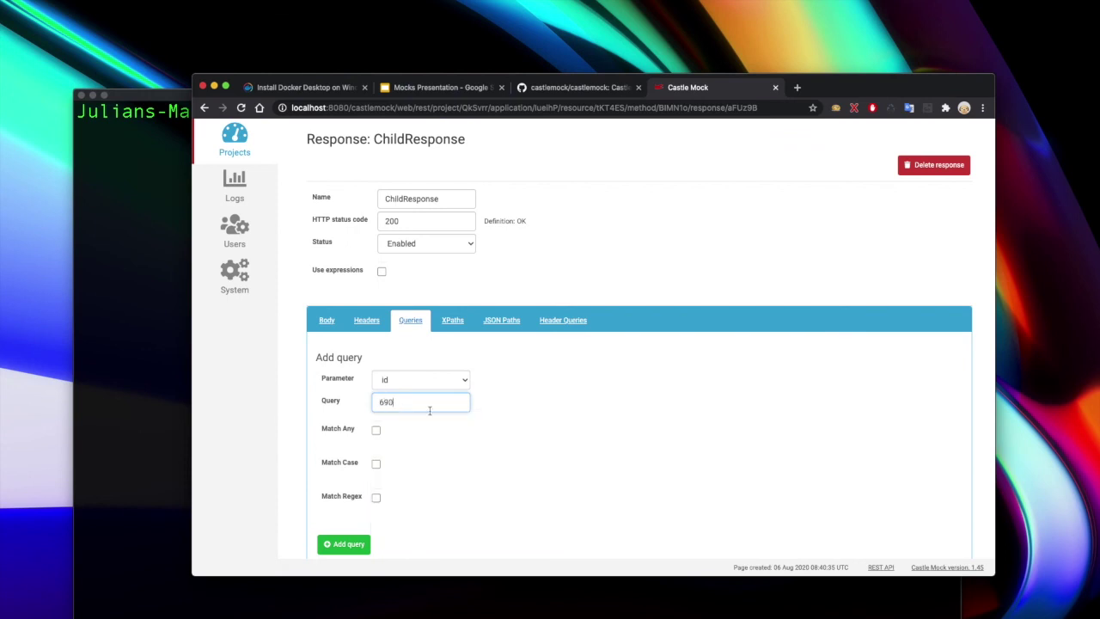
scroll(602, 459, down, 2)
click(347, 443)
scroll(626, 432, down, 1)
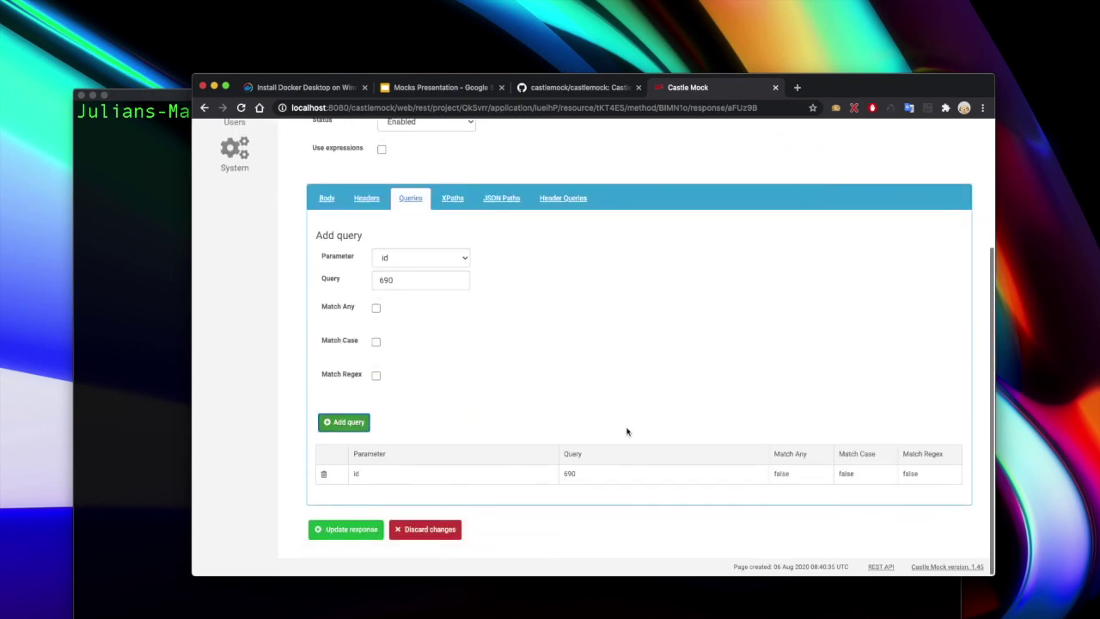
scroll(627, 432, up, 3)
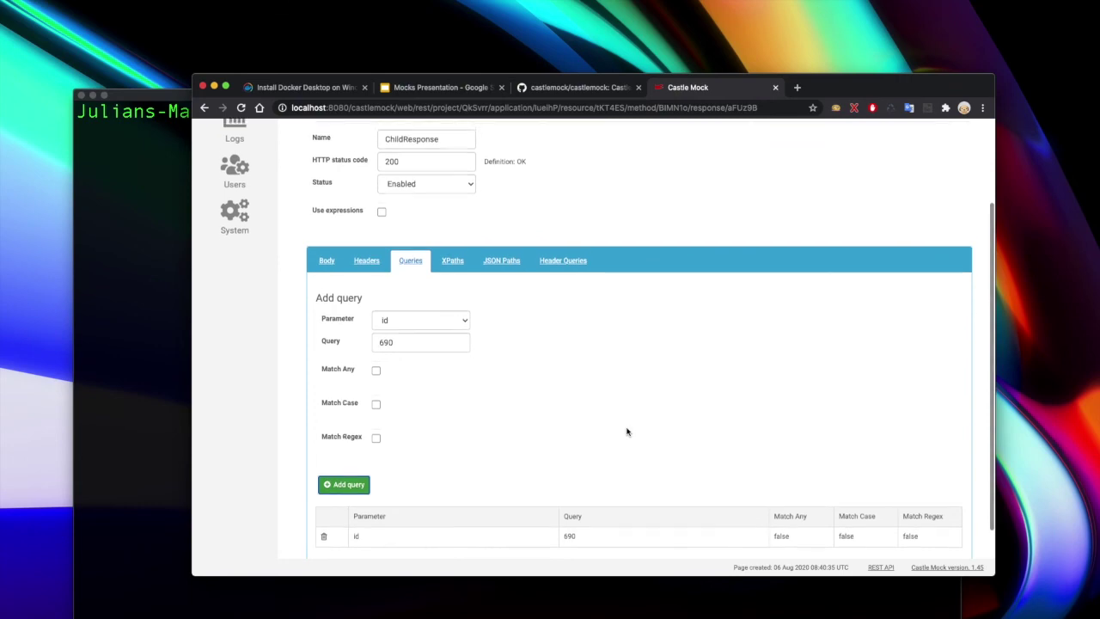
scroll(627, 433, down, 2)
click(349, 536)
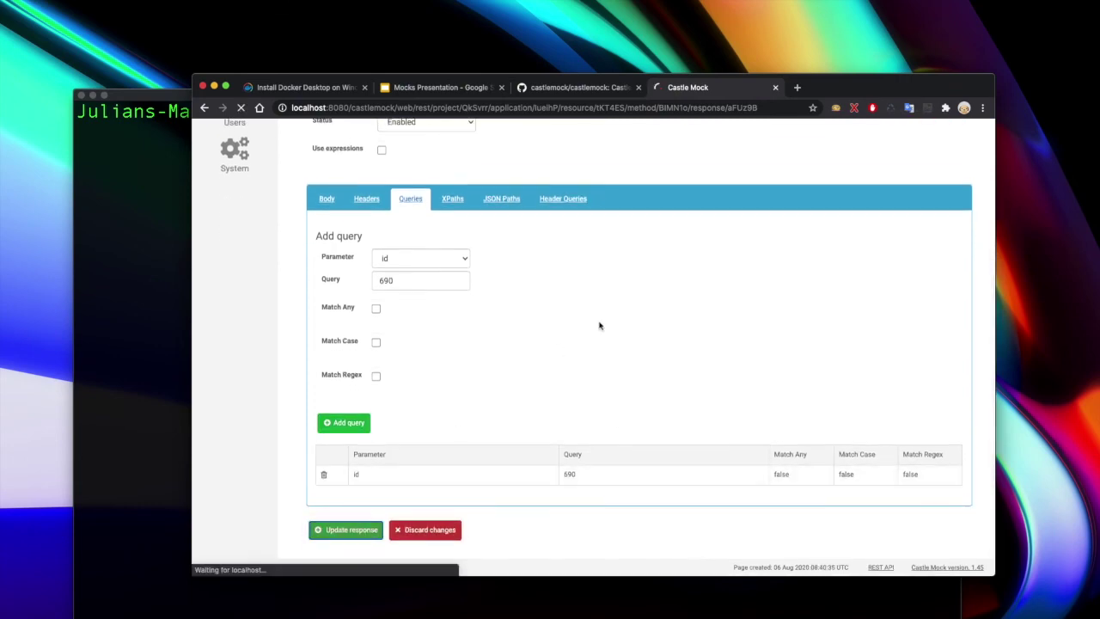
Switch to Postman, send the GET request with user id 690 and check the birthday year in the returned body
key(ctrl+Right)
click(638, 80)
key(BackSpace)
key(BackSpace)
key(BackSpace)
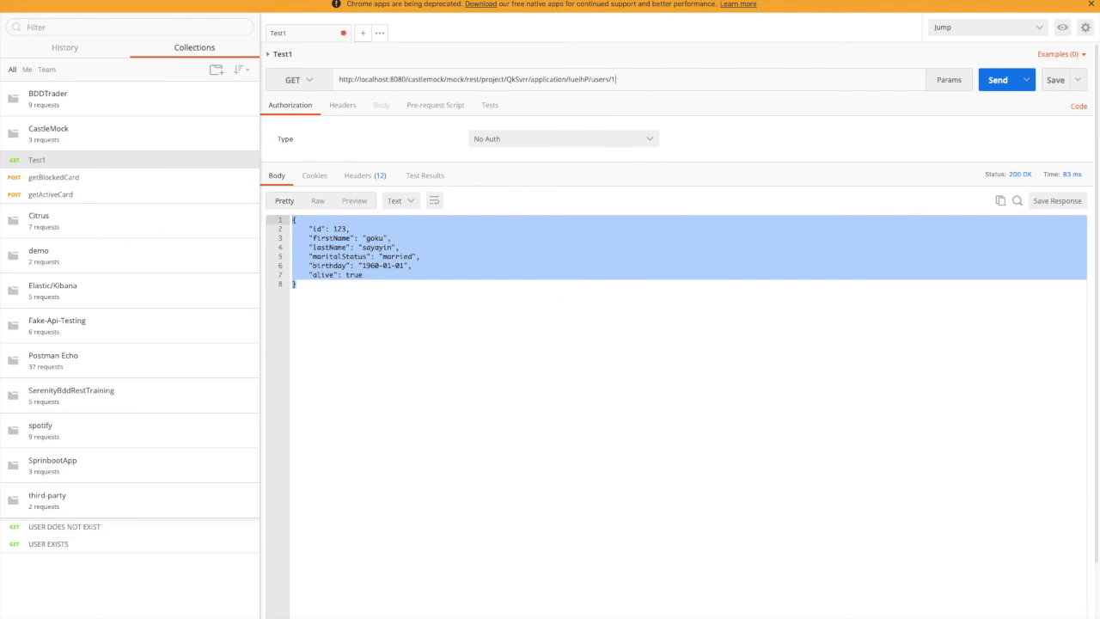
text(690)
click(1000, 85)
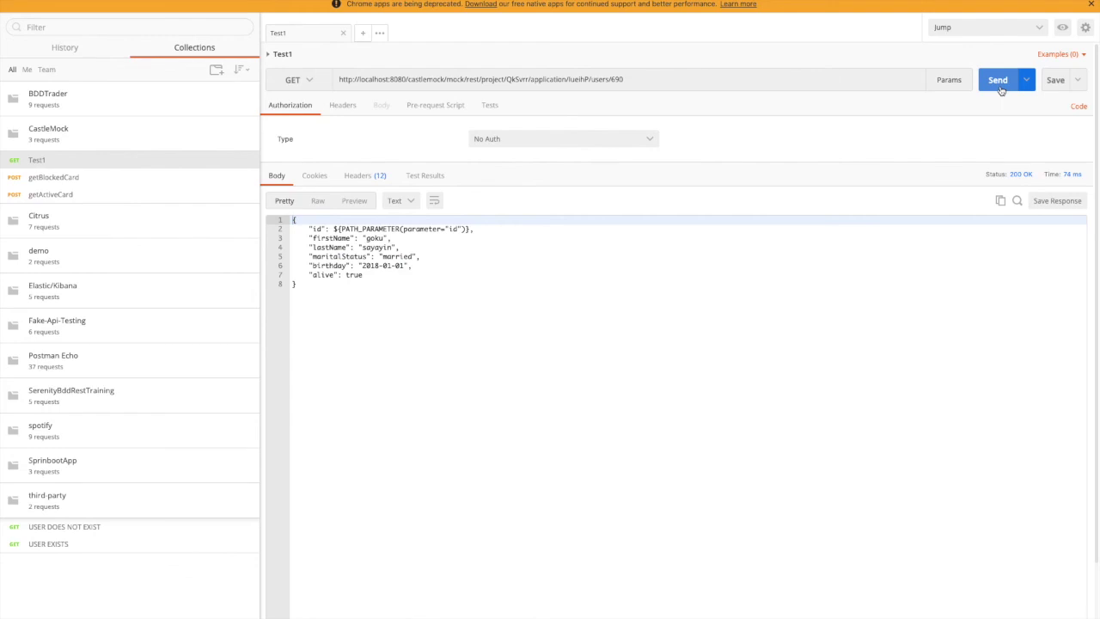
double_click(372, 266)
Change the user id in the GET request URL back to 123 and send the request
click(656, 79)
key(BackSpace)
key(BackSpace)
key(BackSpace)
text(123)
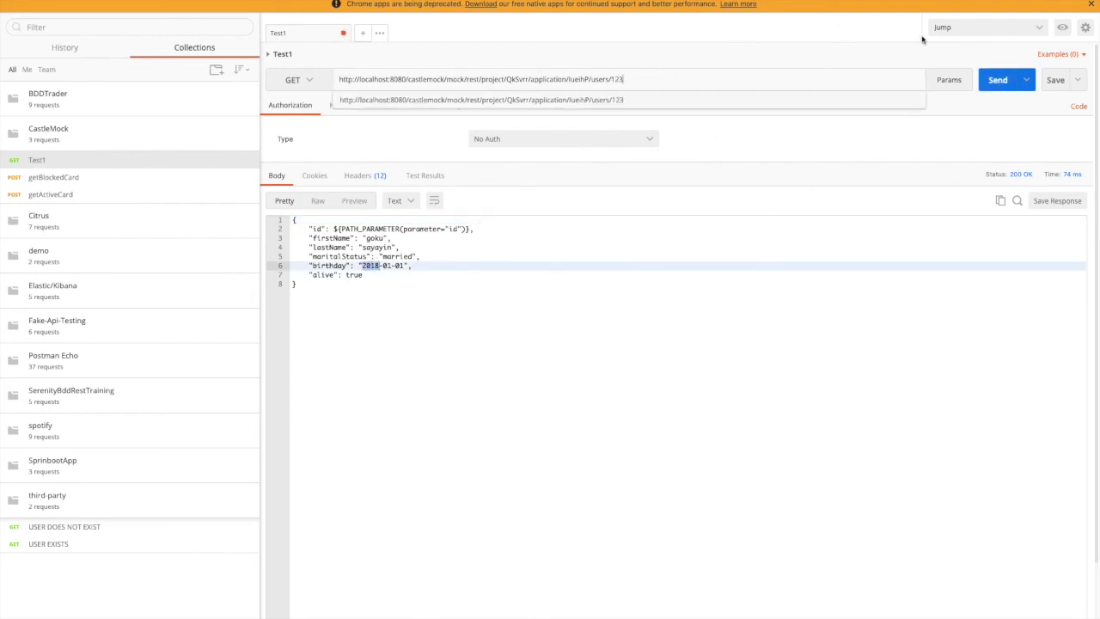
click(882, 349)
click(993, 80)
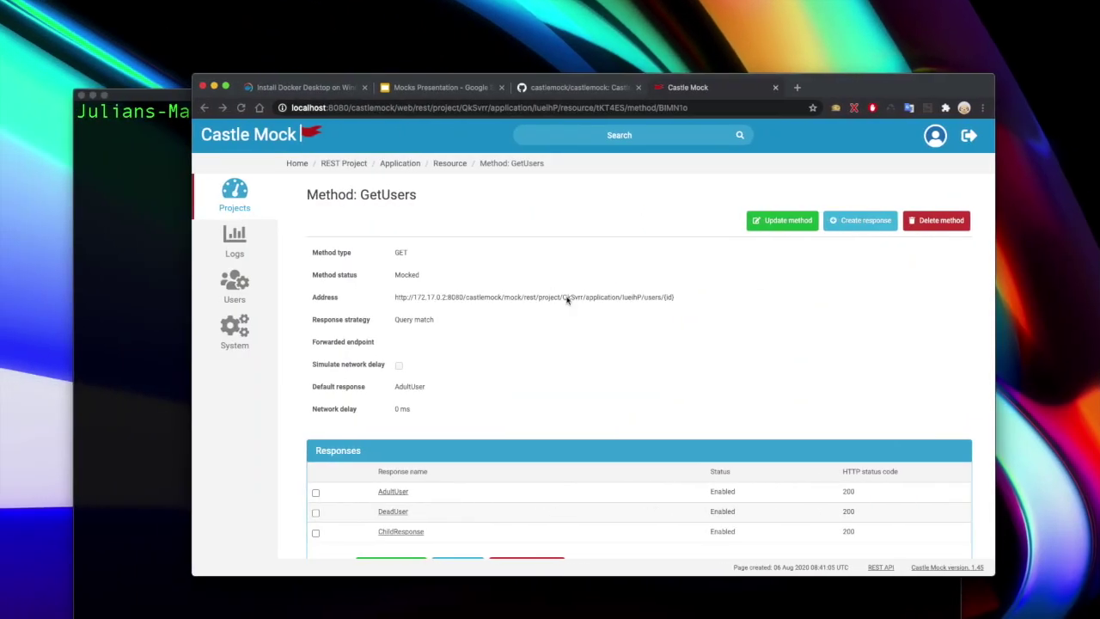
Return to Castle Mock and review the GetUsers method's responses and recorded events
scroll(567, 299, down, 5)
scroll(521, 364, up, 1)
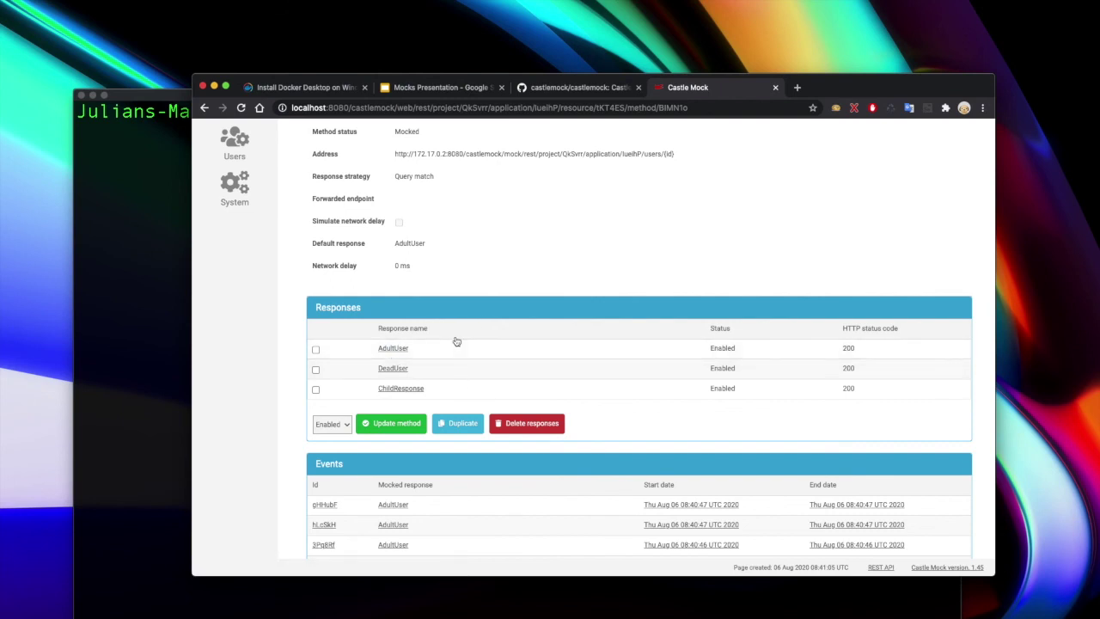
scroll(480, 340, up, 1)
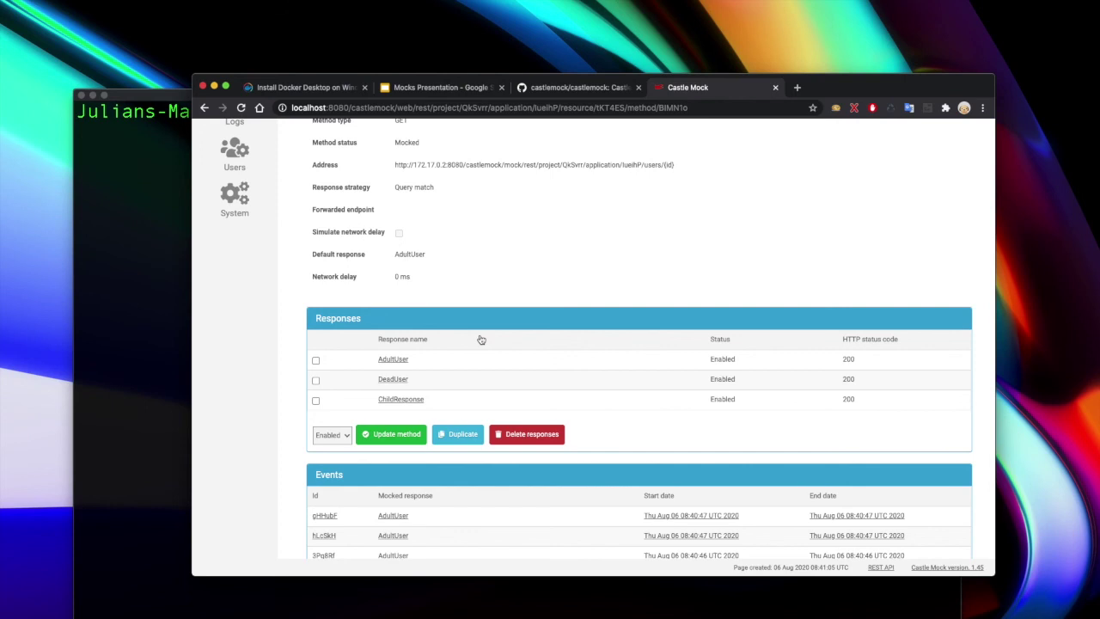
Open the AdultUser response and examine its body and its XPath and JSON Path matching settings
click(399, 359)
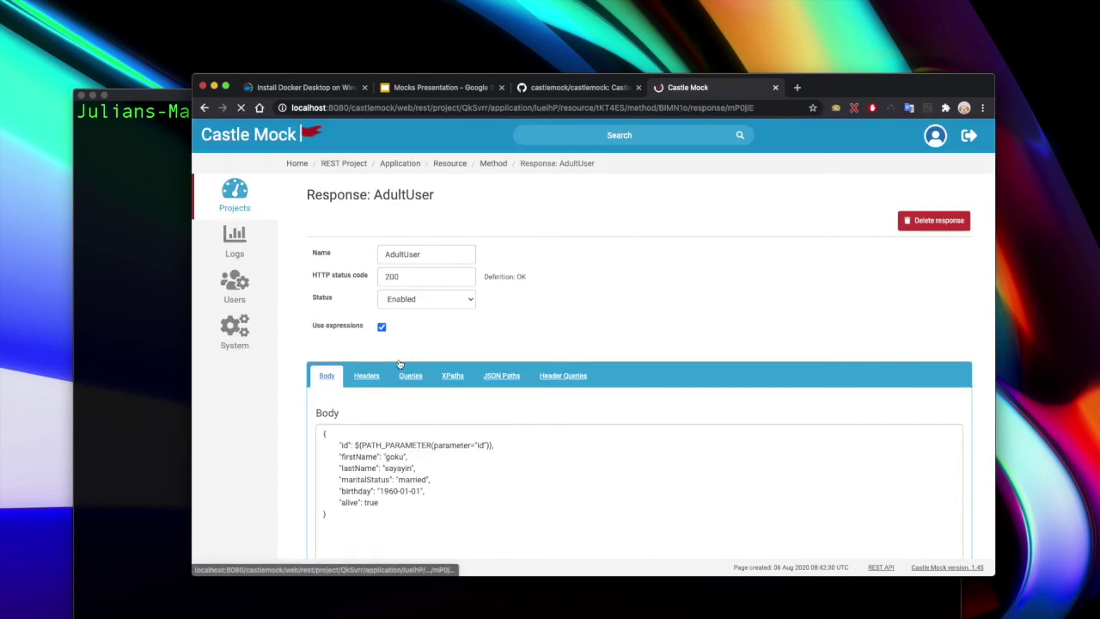
scroll(496, 483, down, 3)
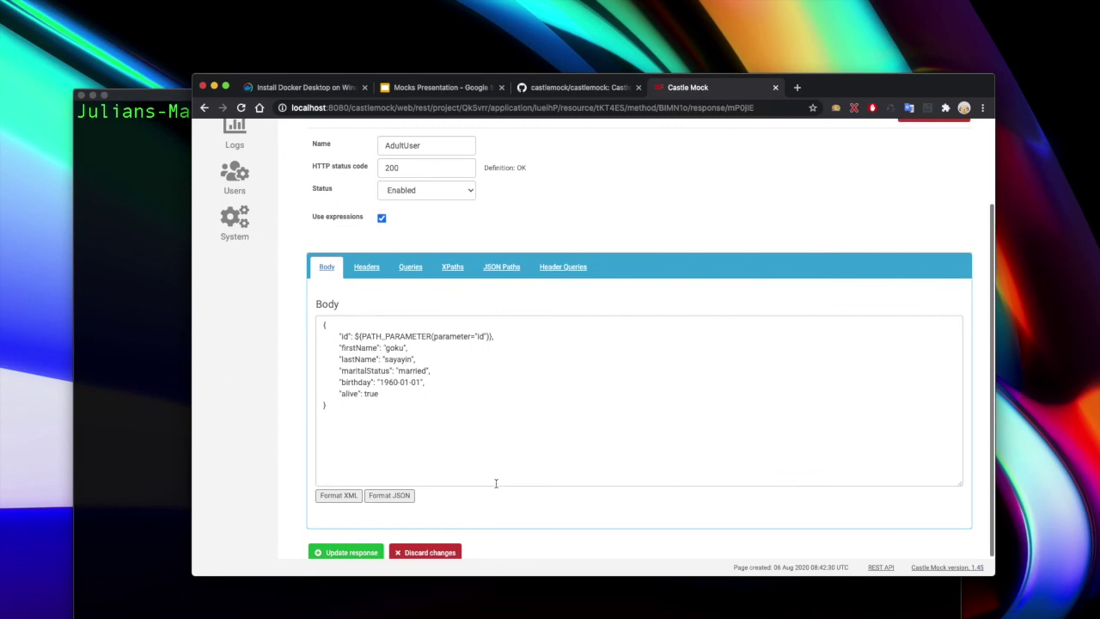
click(452, 267)
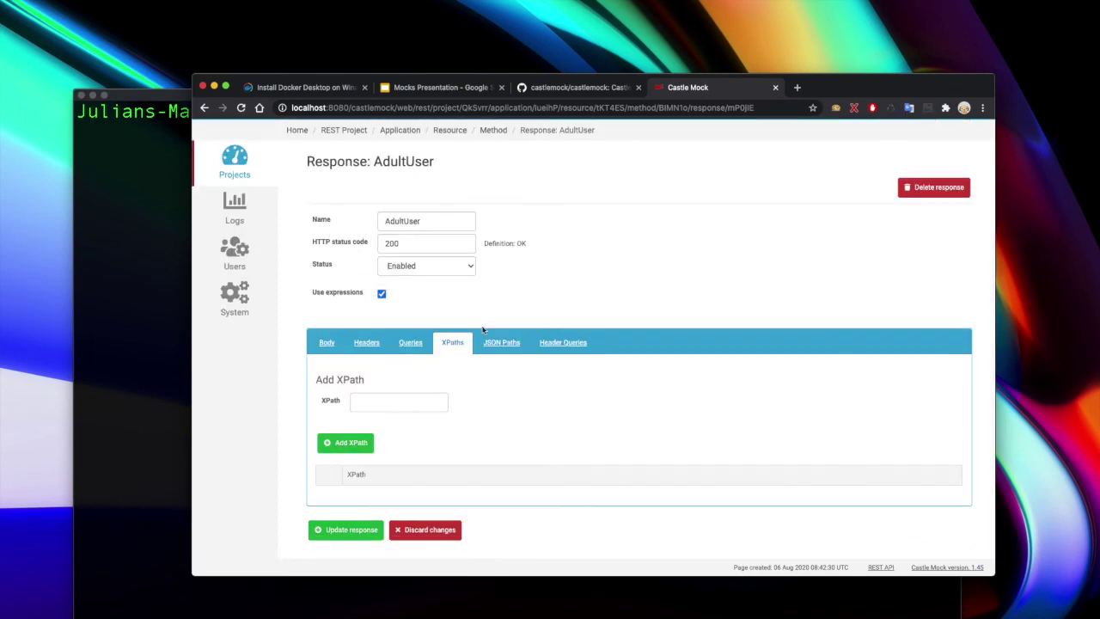
click(502, 344)
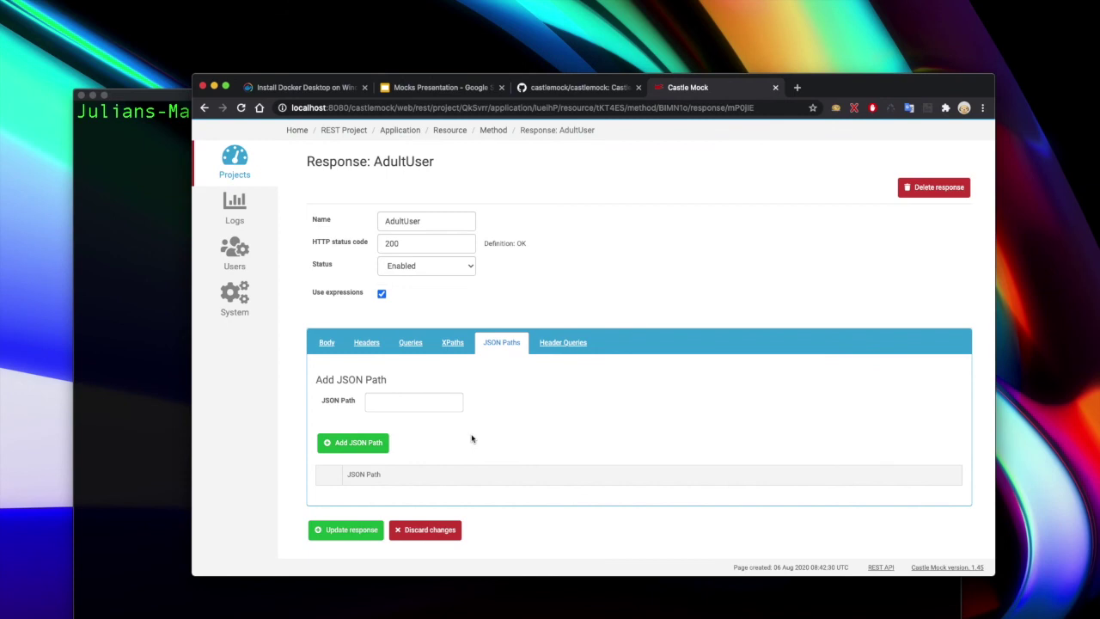
scroll(471, 438, up, 2)
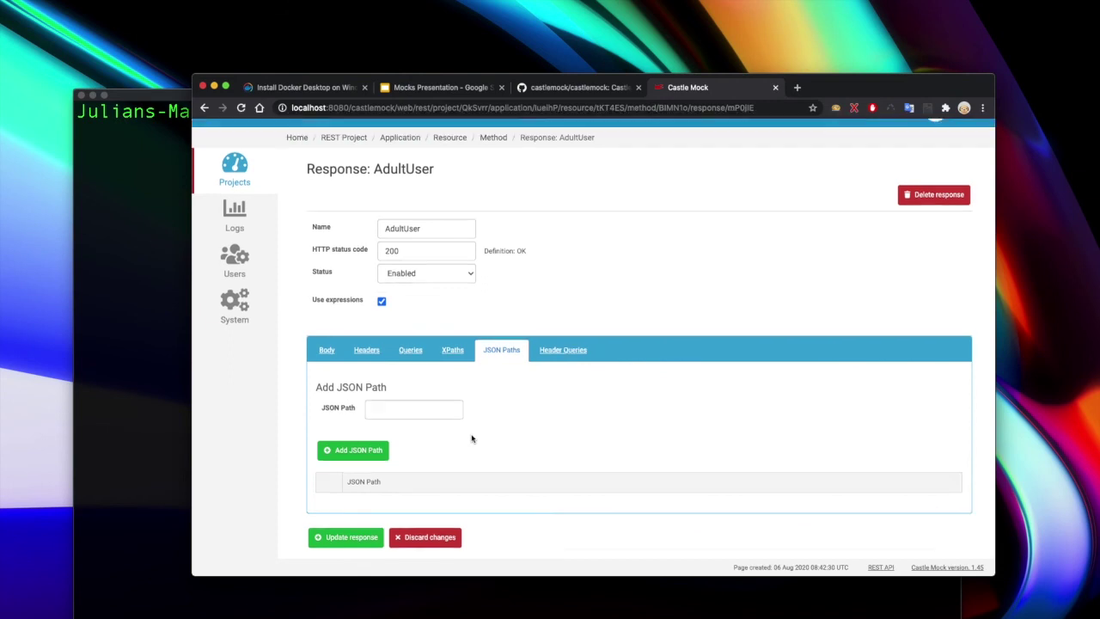
Go back through the third-party application's users resource to the GetUsers method, open it for updating and examine the available response strategies
click(412, 166)
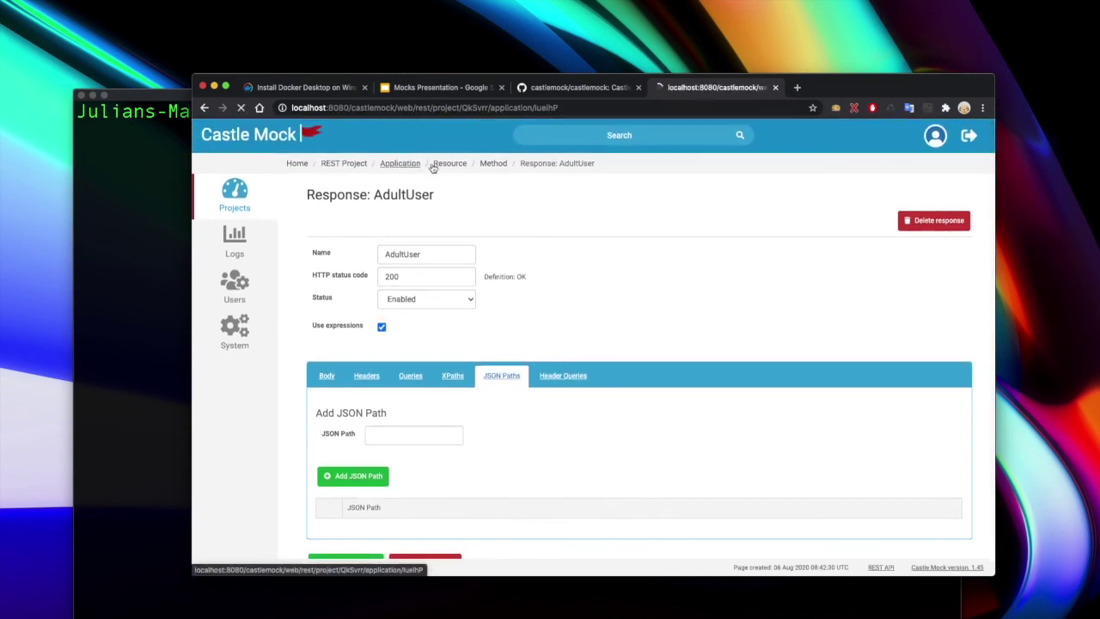
click(386, 292)
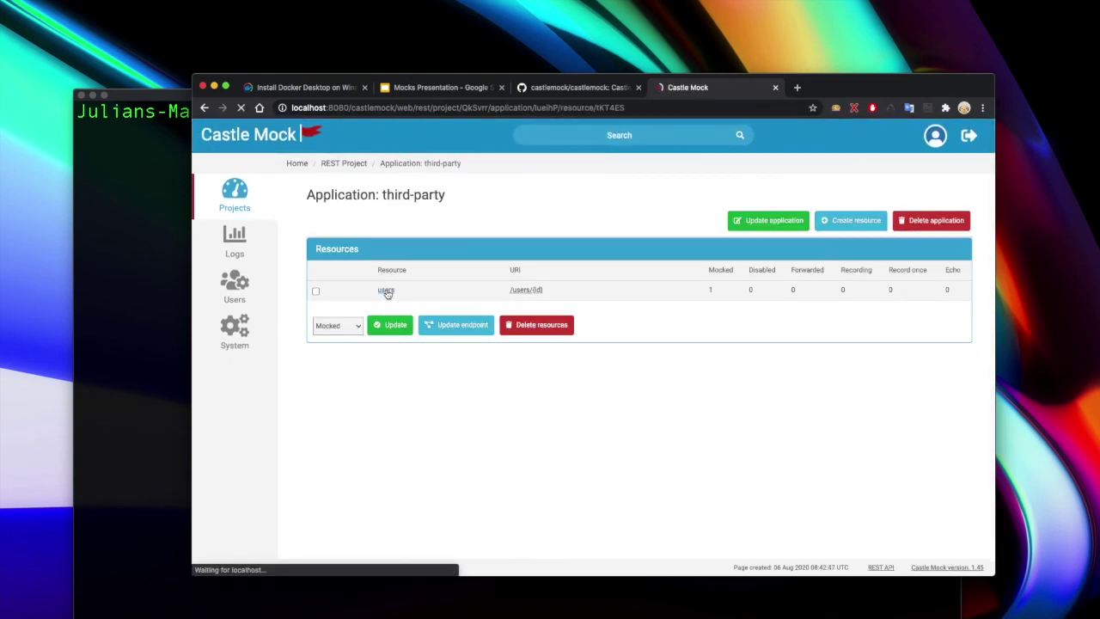
click(391, 358)
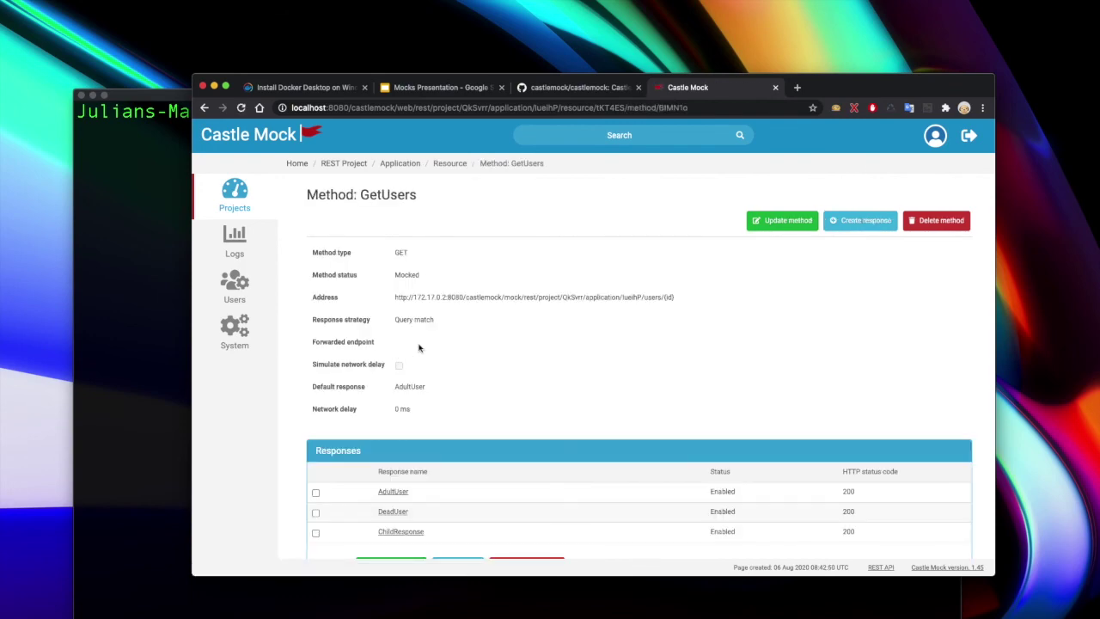
scroll(418, 348, down, 3)
scroll(438, 258, down, 5)
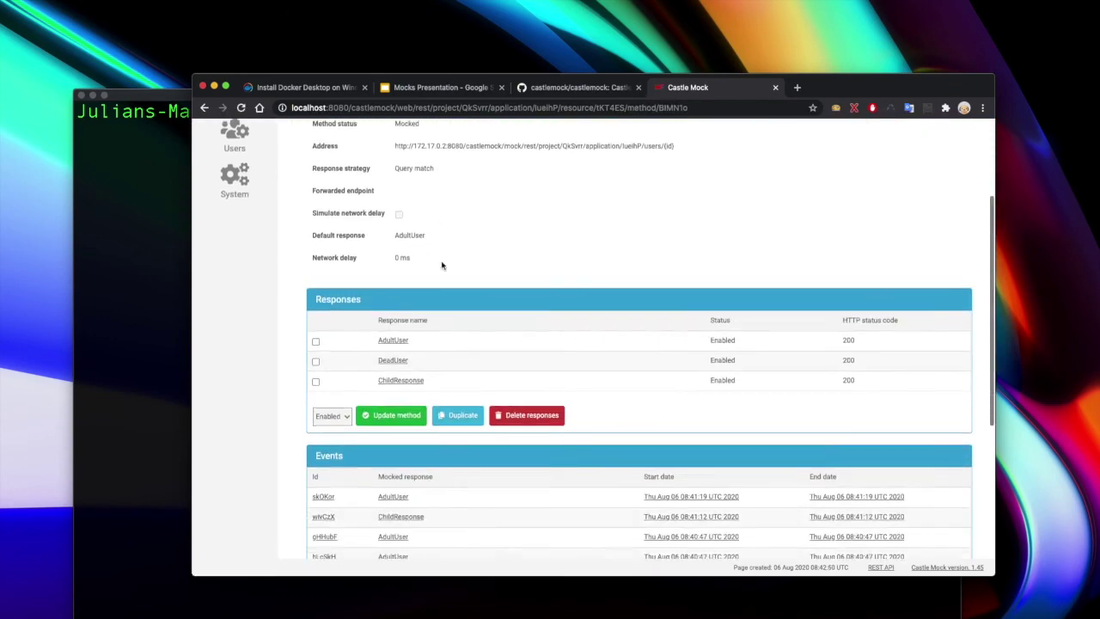
scroll(446, 372, up, 8)
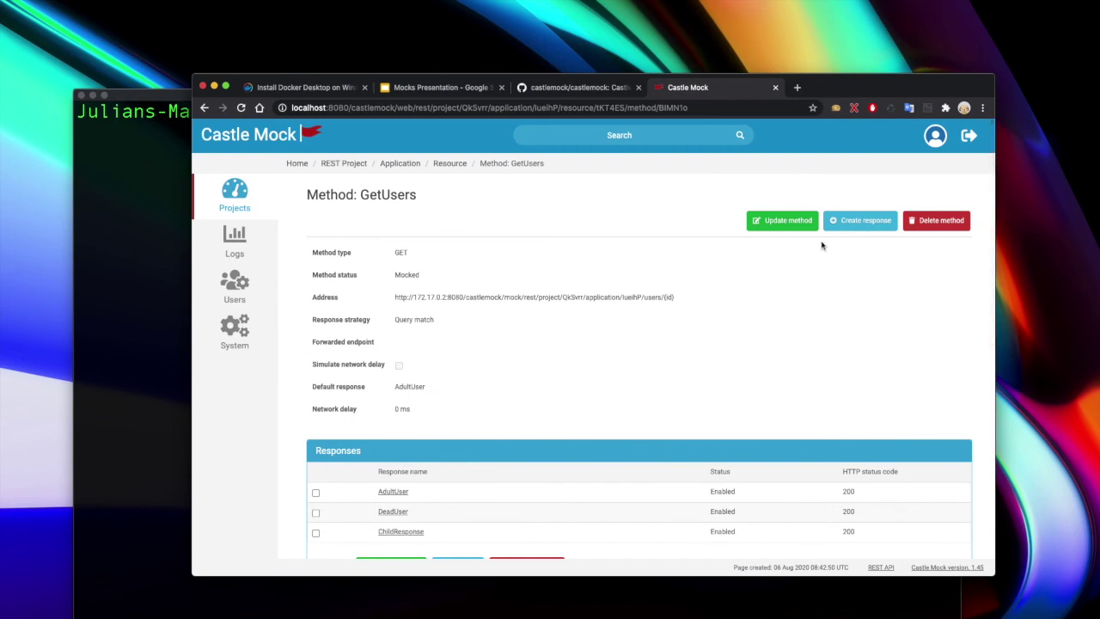
click(782, 220)
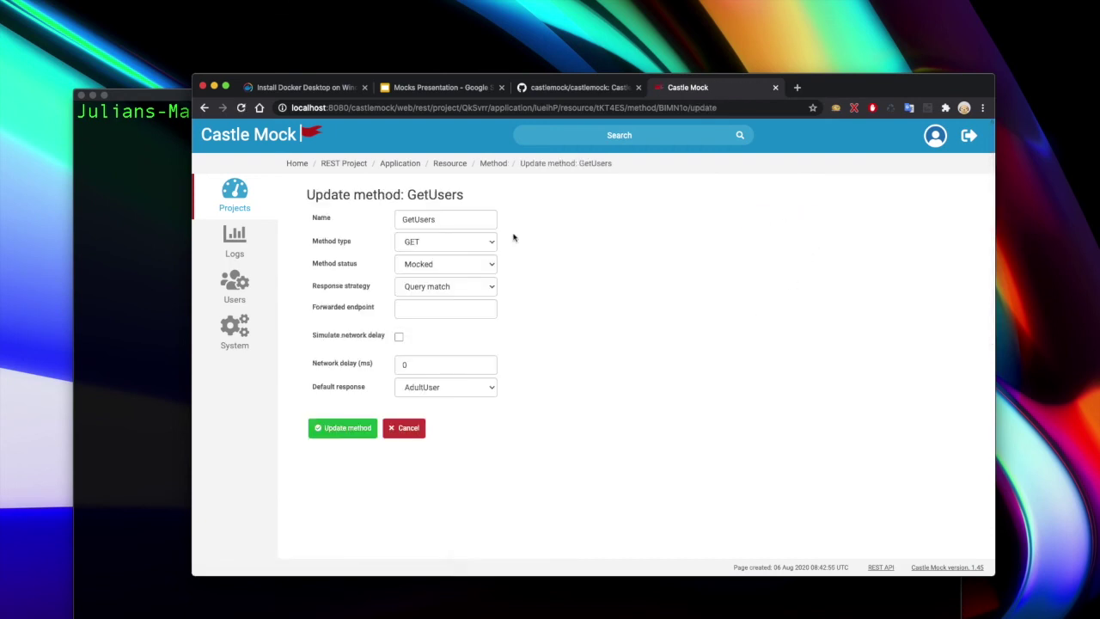
click(464, 289)
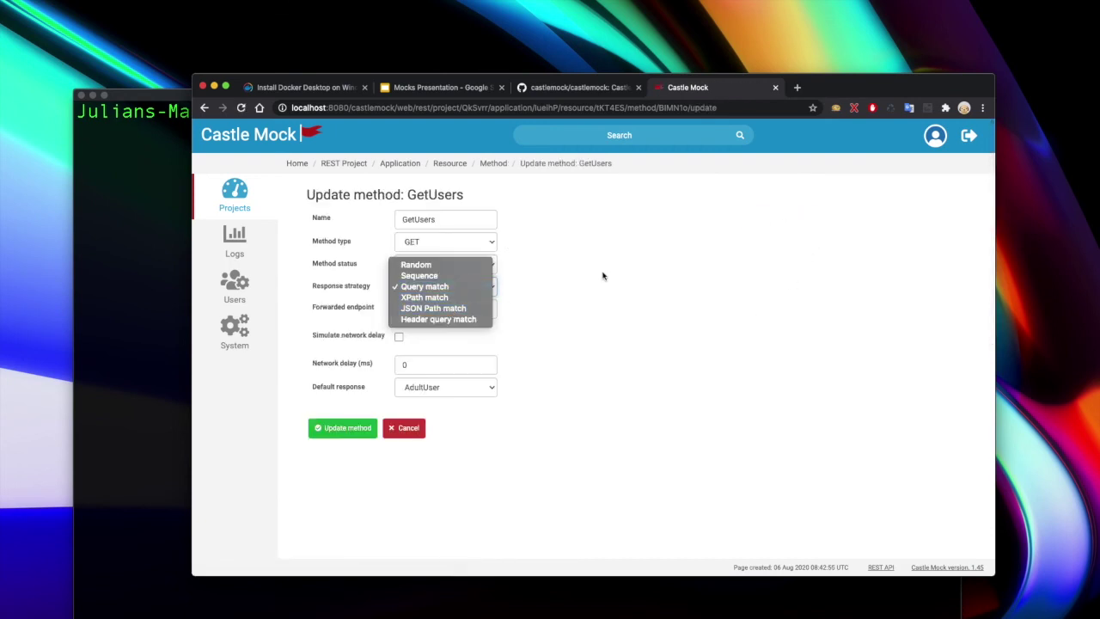